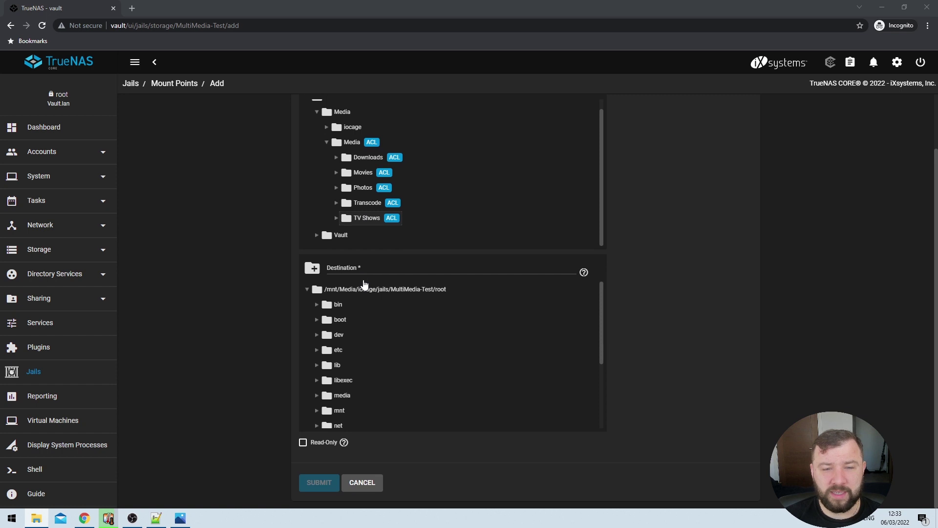
Set the TV Shows mount point's destination to /mnt/Media/iocage/jails/MultiMedia-Test/root/usr/local/share/Media/TV Shows and submit it.
scroll(360, 314, down, 3)
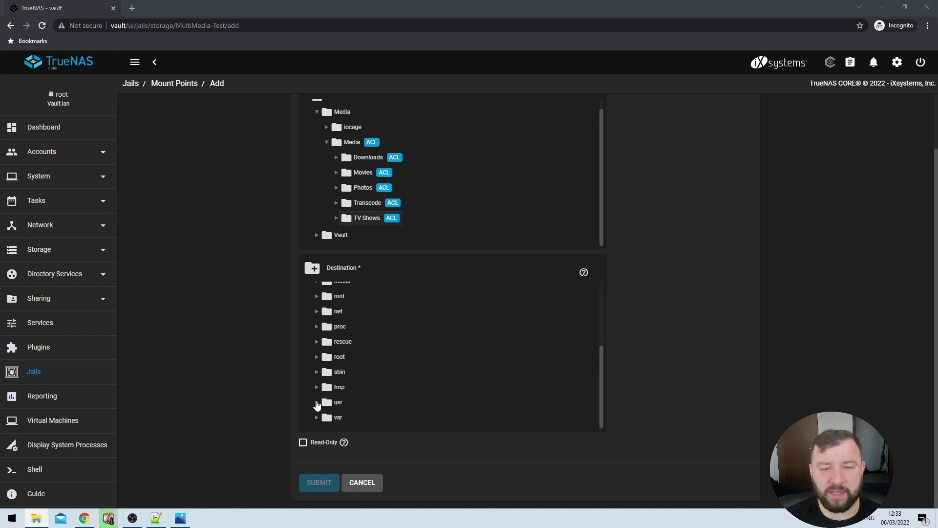
click(317, 402)
scroll(337, 356, down, 2)
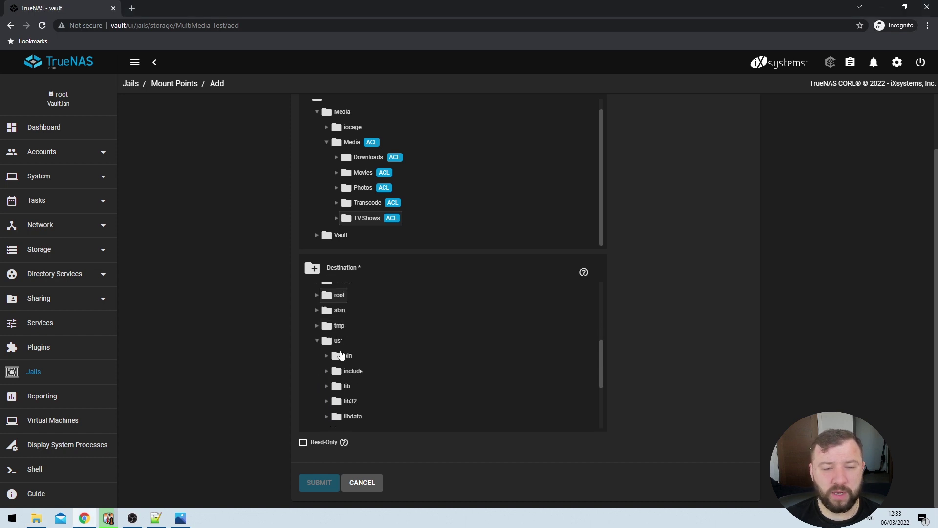
scroll(341, 357, down, 1)
scroll(347, 342, down, 2)
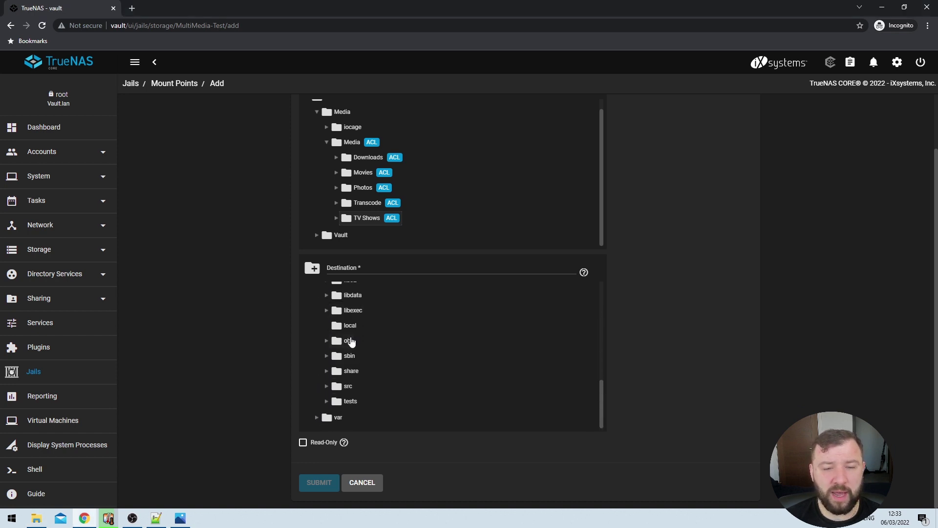
click(350, 326)
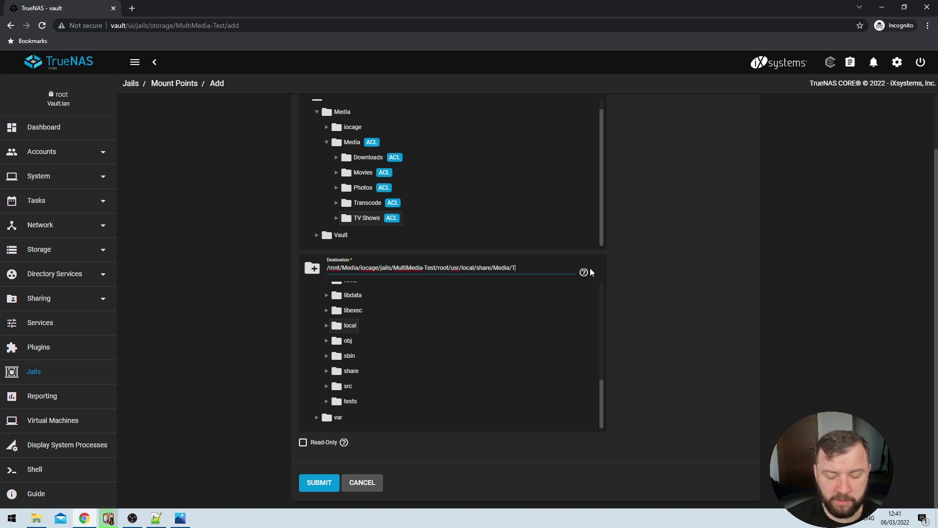
text(Shows)
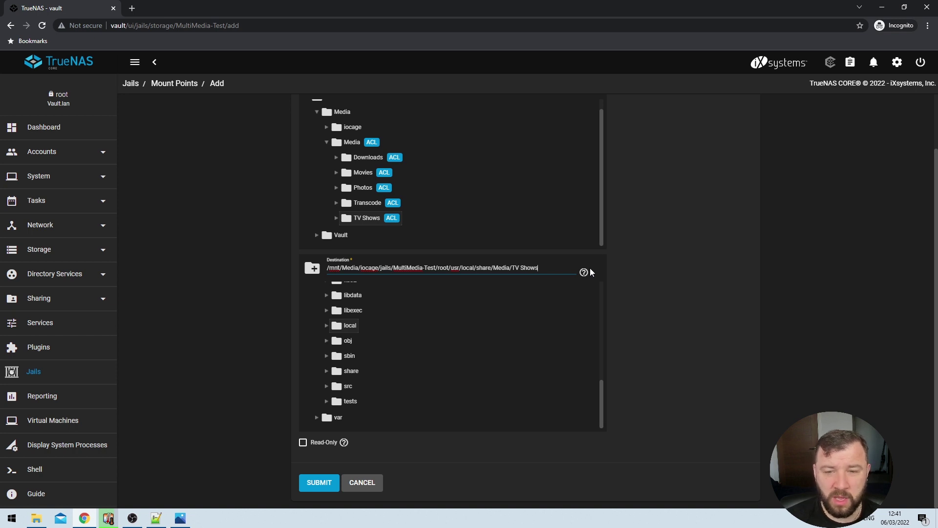
click(318, 488)
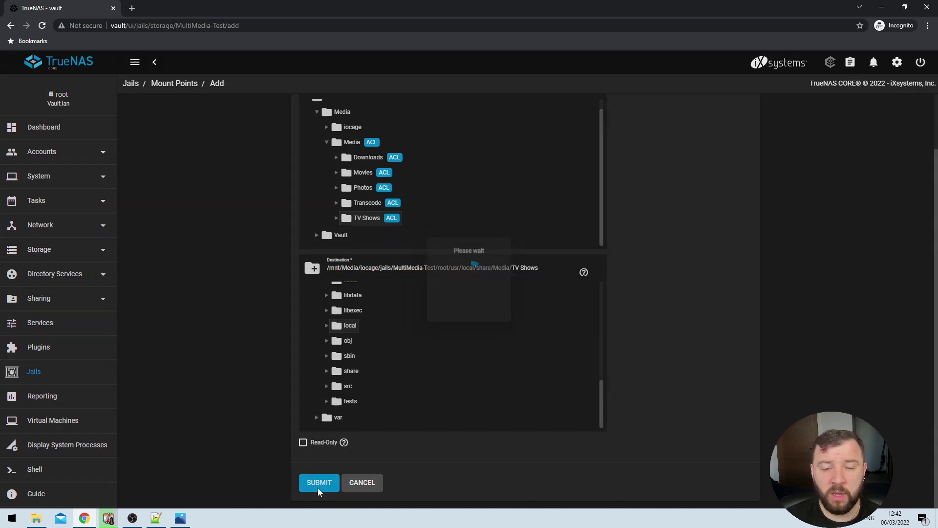
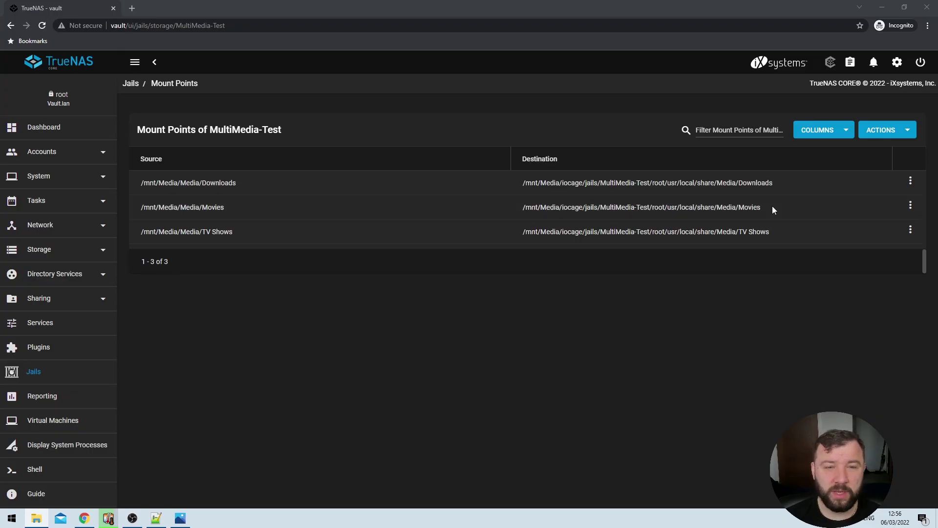
Add another mount point to the MultiMedia-Test jail with /mnt/Media/Media/Downloads as its source.
click(880, 136)
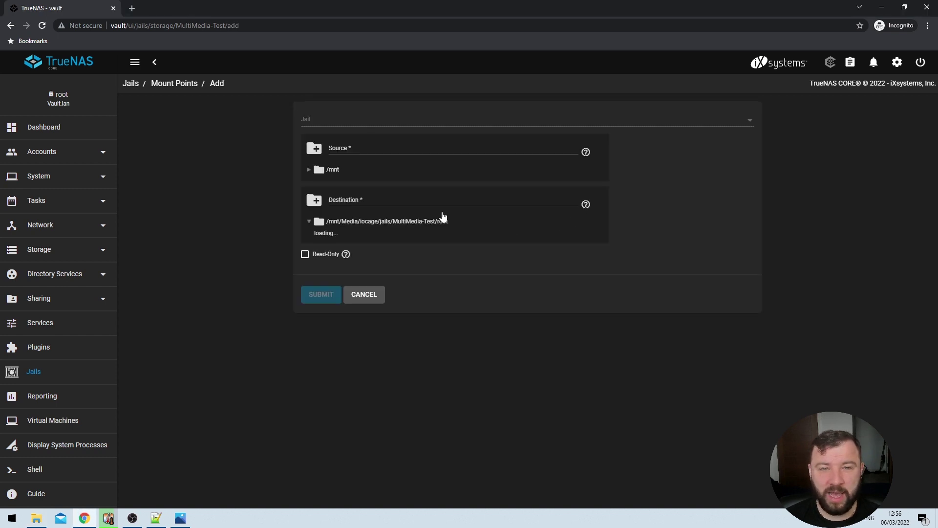
click(310, 170)
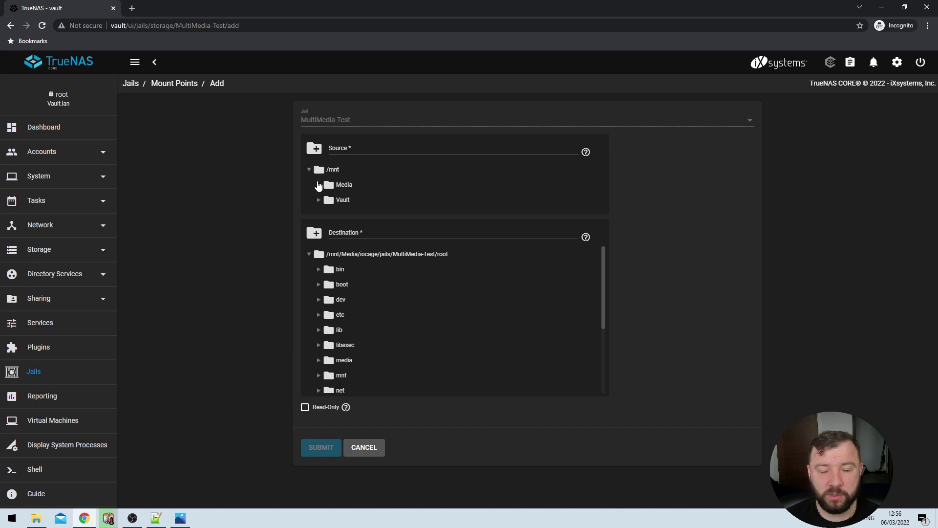
click(319, 185)
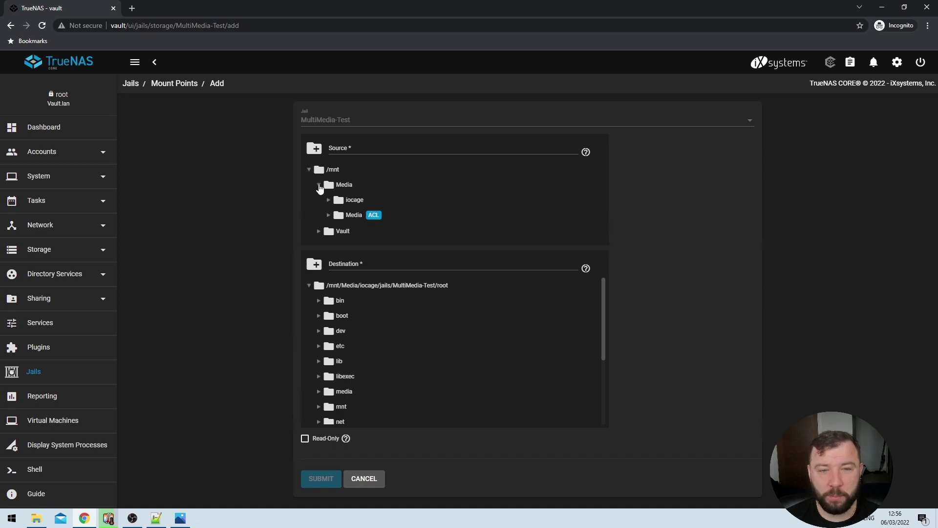
click(329, 215)
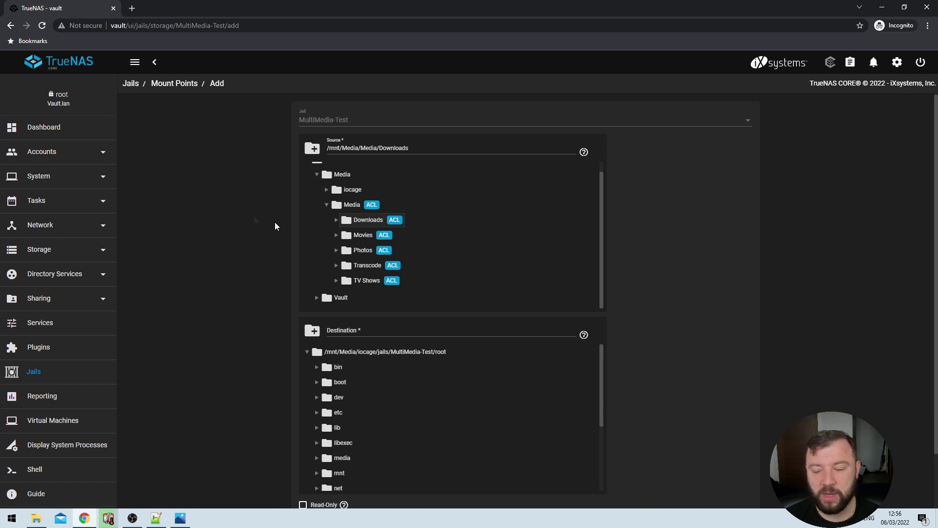
Set the mount point's destination to /mnt/Media/iocage/jails/MultiMedia-Test/root/usr/local/etc/transmission/home/Downloads and submit it.
scroll(254, 216, down, 2)
scroll(340, 320, down, 2)
click(316, 403)
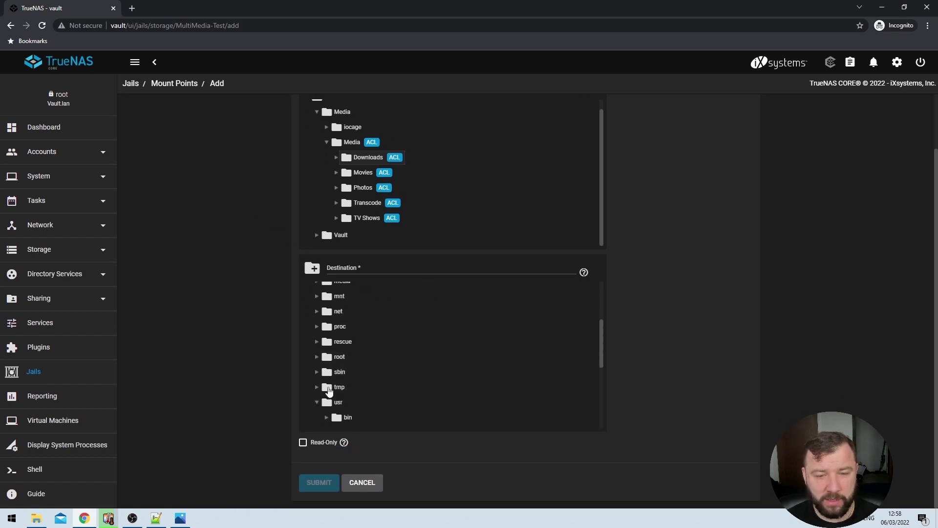
scroll(354, 359, down, 3)
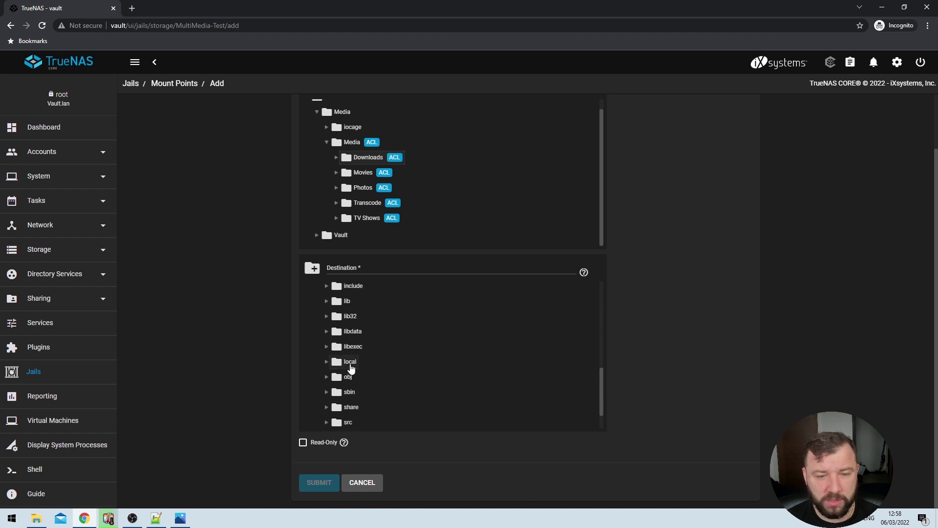
click(351, 362)
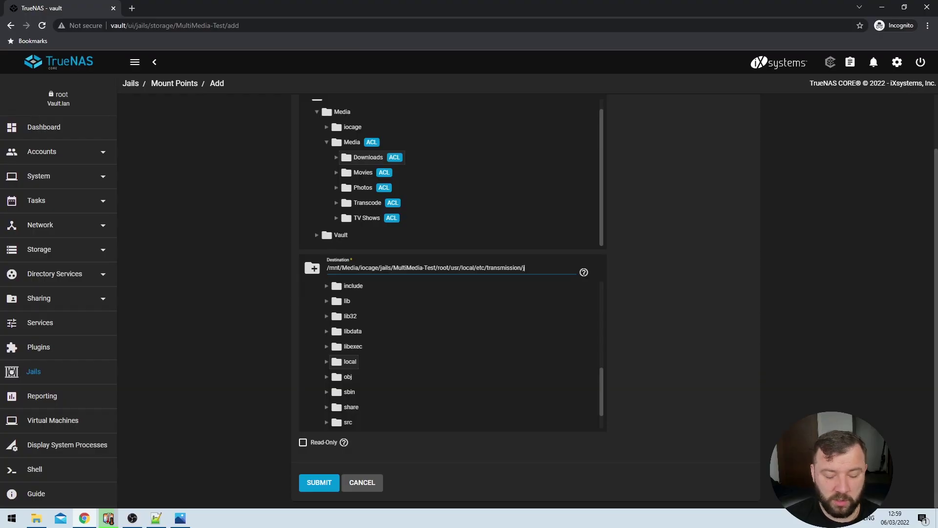
text(home/Dw)
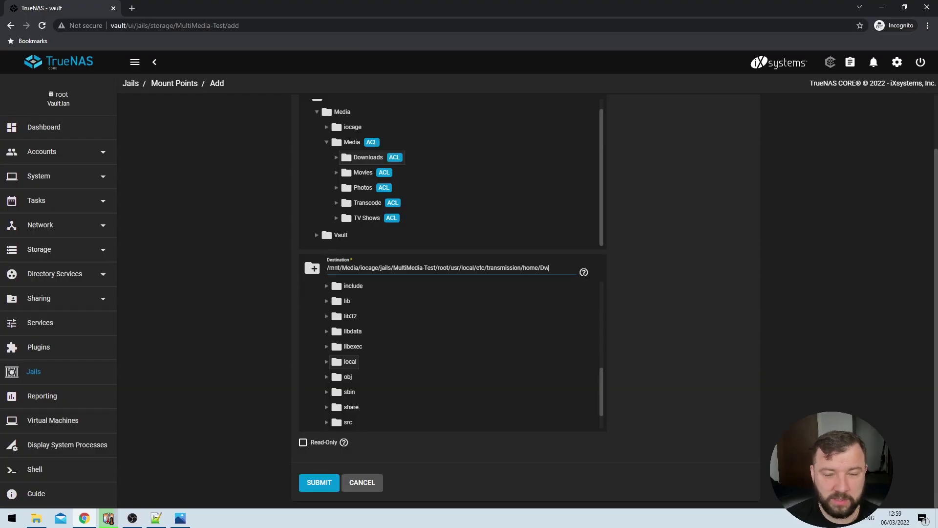
key(BackSpace)
text(ome/Downloads)
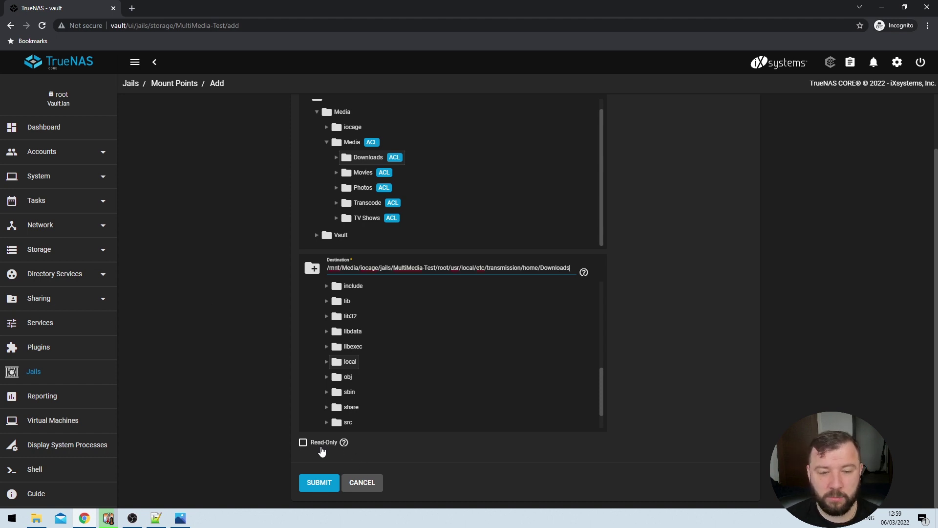
click(319, 482)
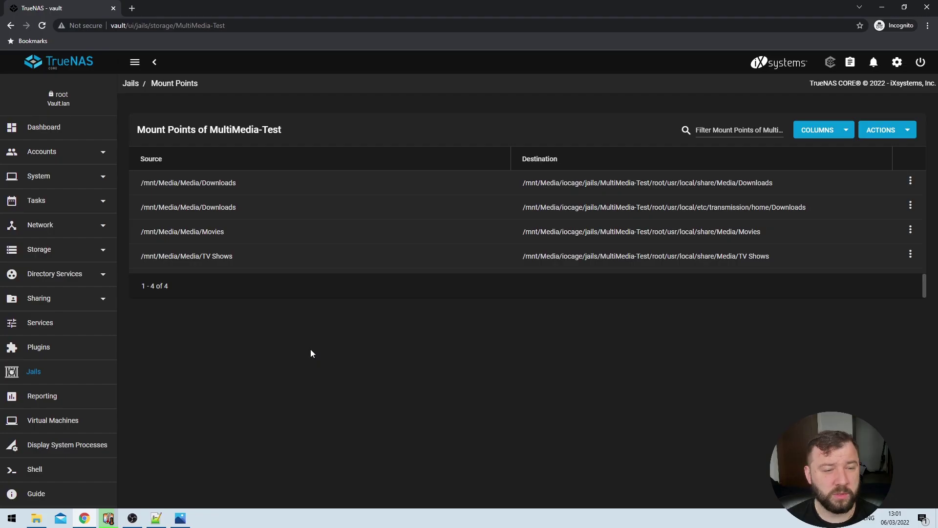
Return to the list of jails and start the MultiMedia-Test jail.
click(85, 372)
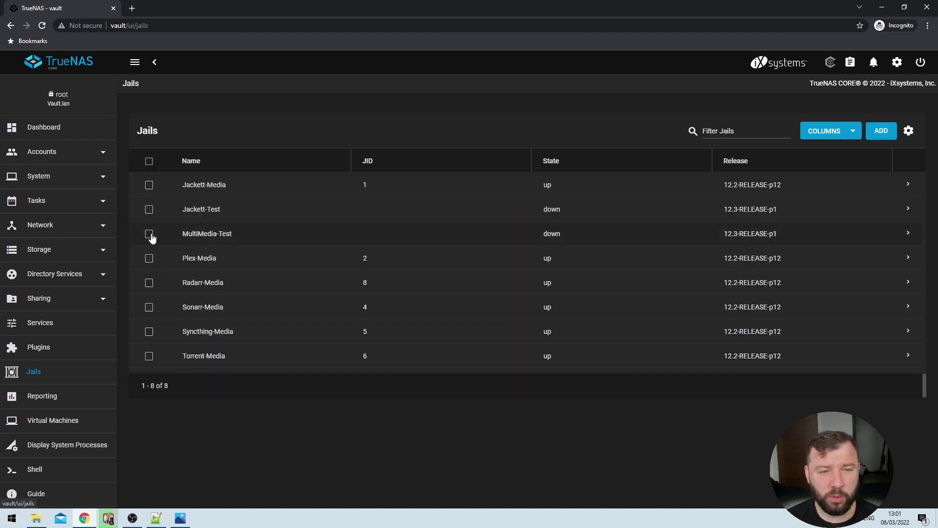
click(149, 234)
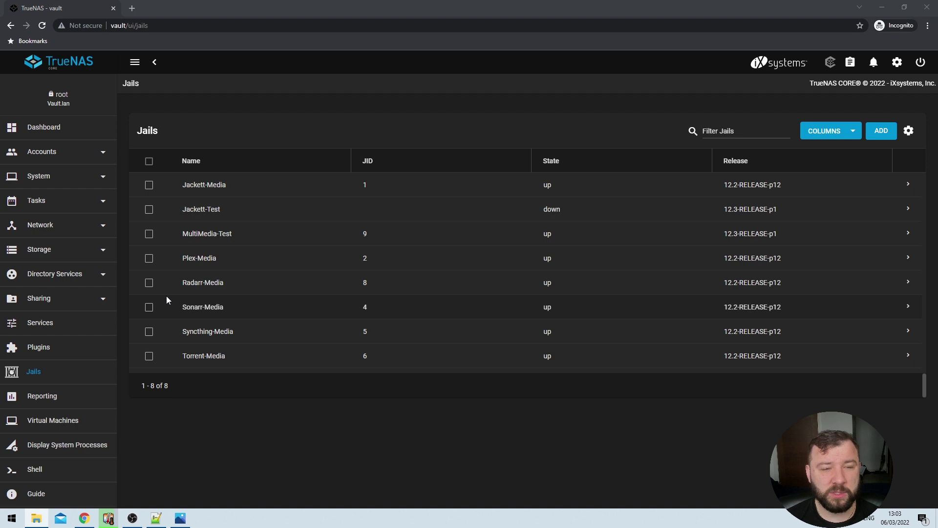
Open the permissions editor for the Media dataset inside the Media storage pool.
click(87, 252)
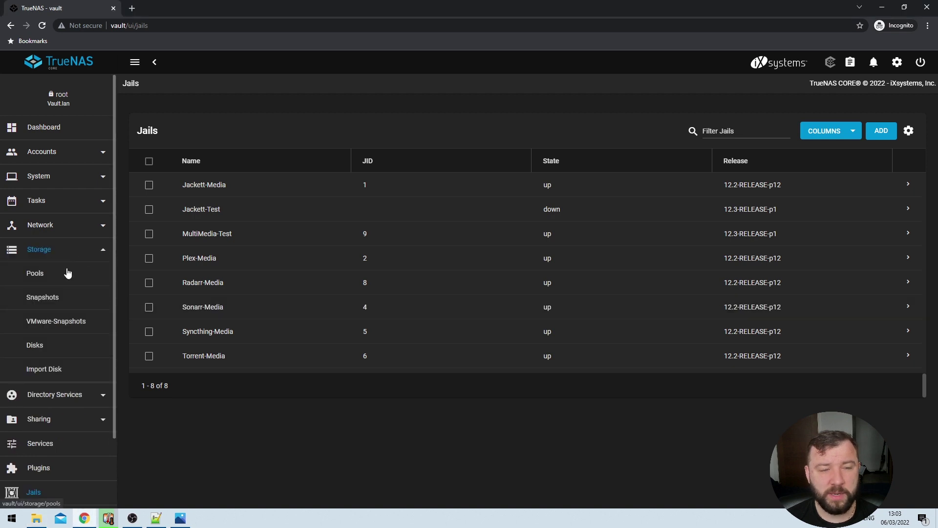
click(68, 273)
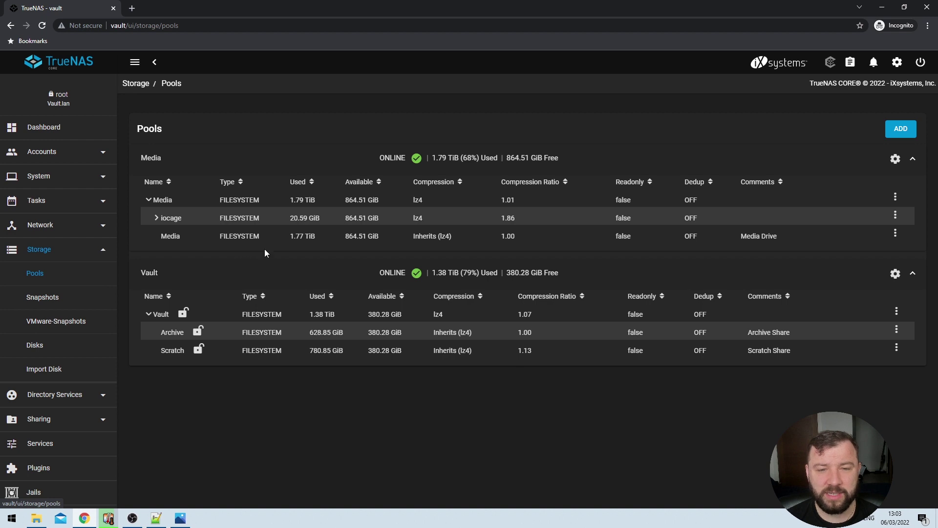
click(872, 236)
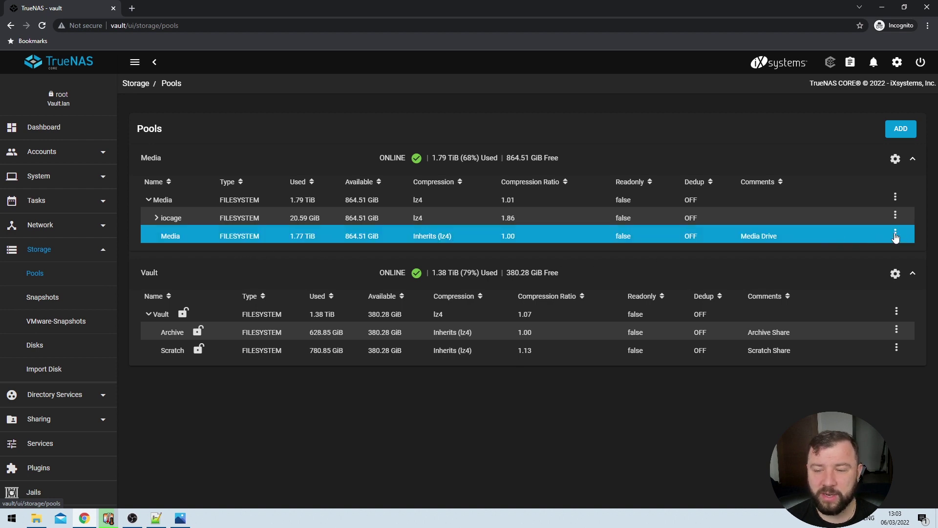
click(895, 234)
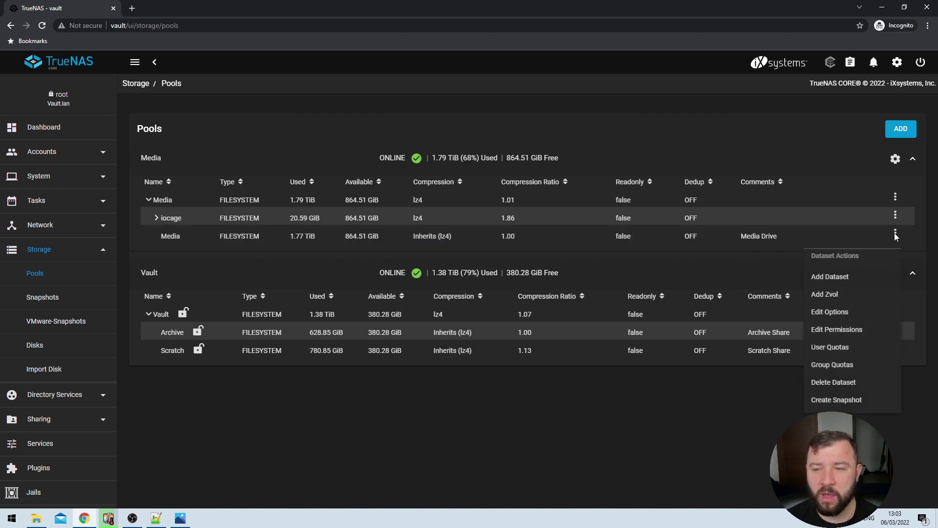
click(842, 326)
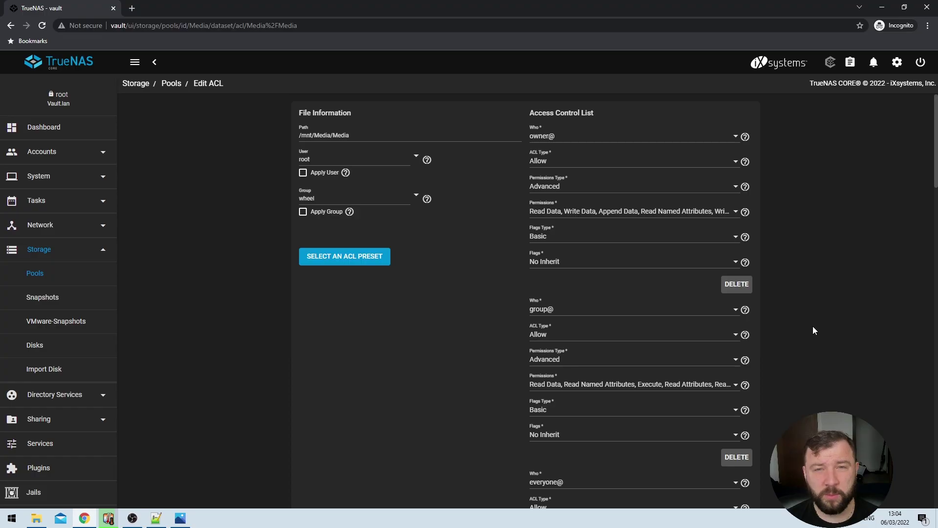
Add an access control entry to the Media dataset that applies to the group Sonarr-Group.
scroll(815, 313, down, 15)
scroll(810, 305, down, 7)
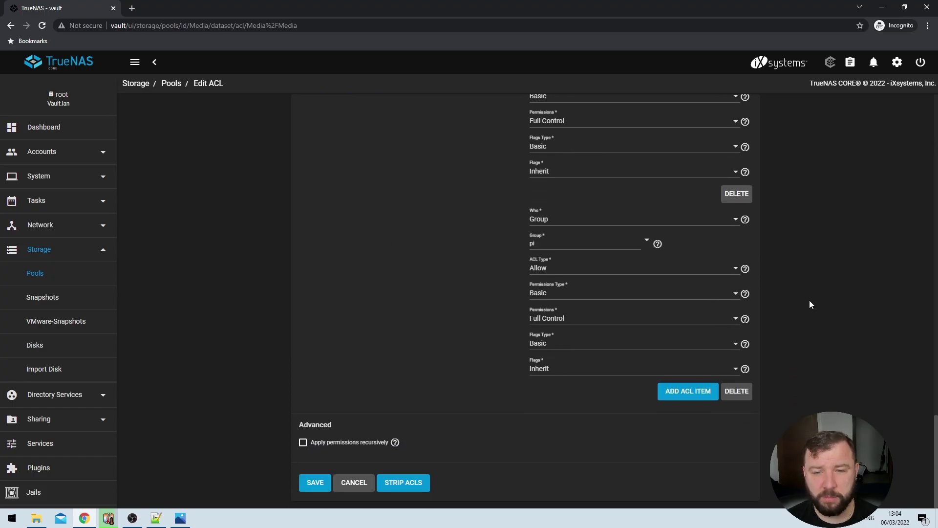
click(699, 400)
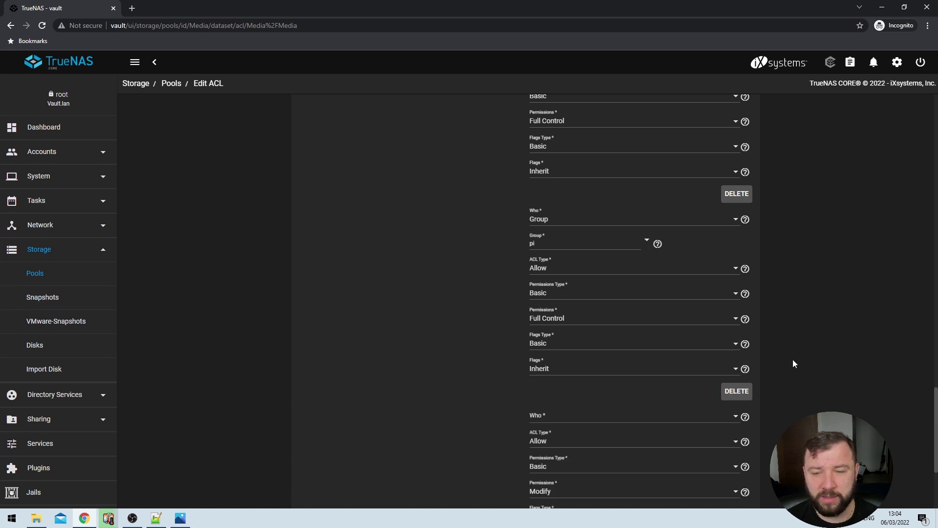
scroll(793, 359, down, 4)
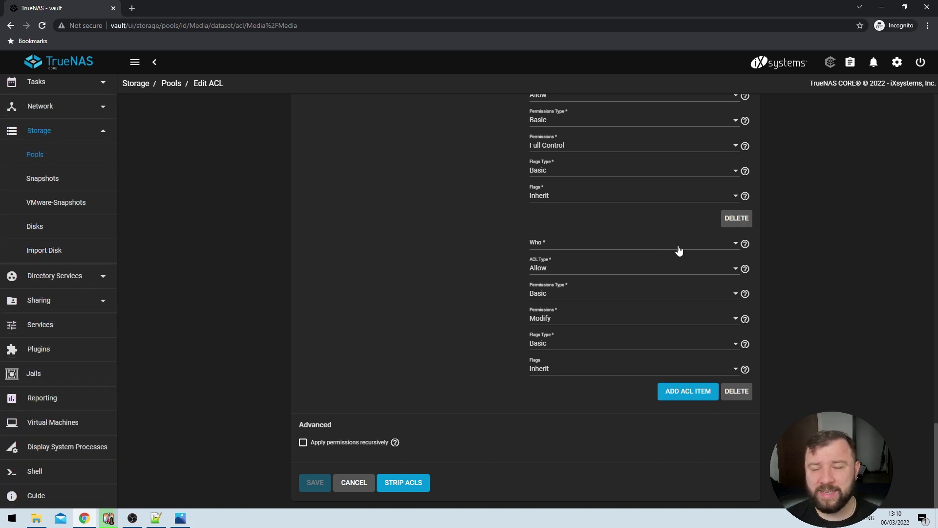
click(679, 250)
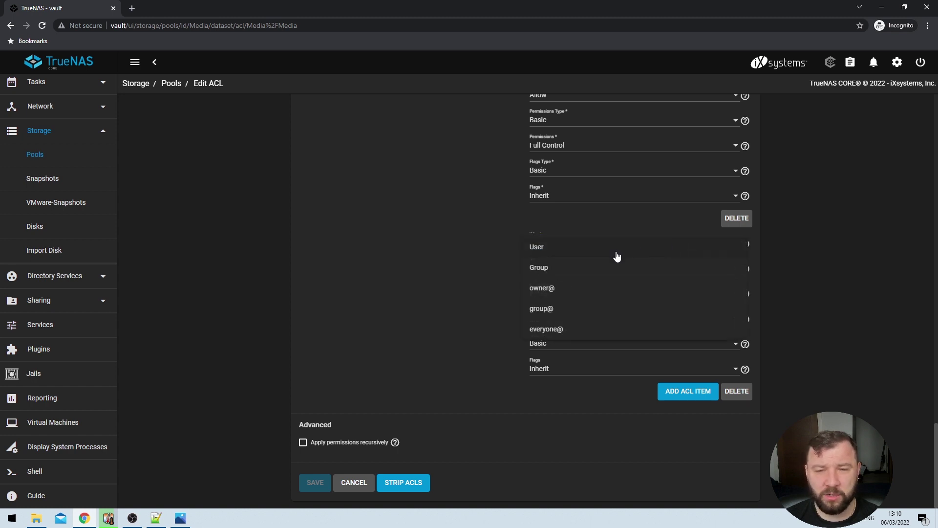
click(590, 269)
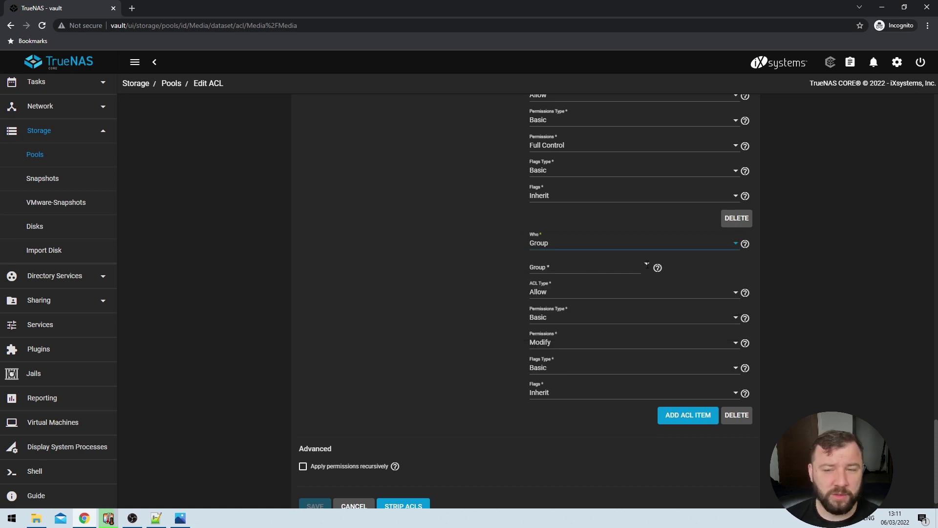
click(647, 265)
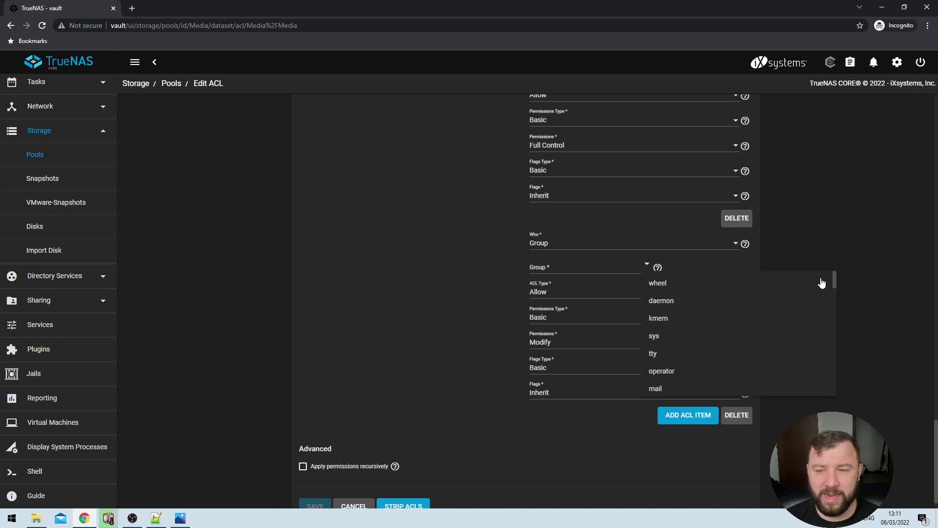
drag(835, 276, 832, 380)
scroll(742, 362, up, 1)
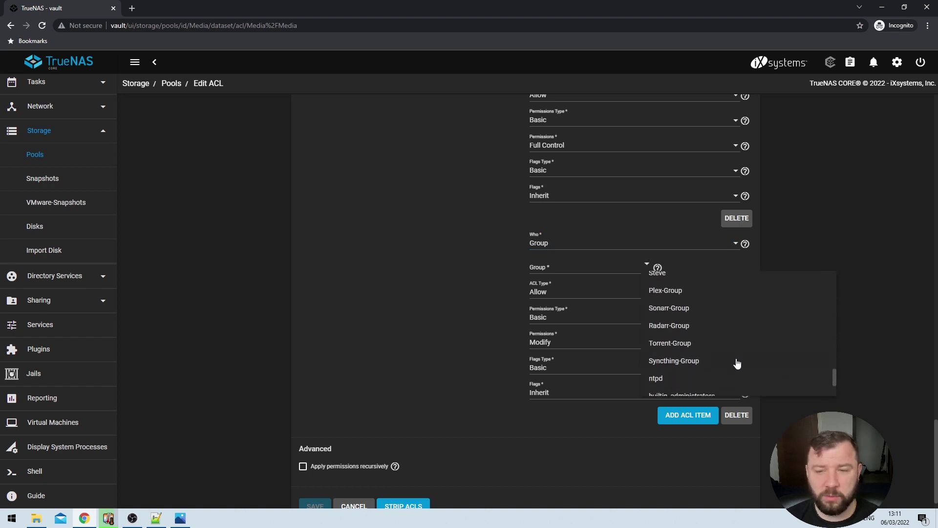
click(684, 308)
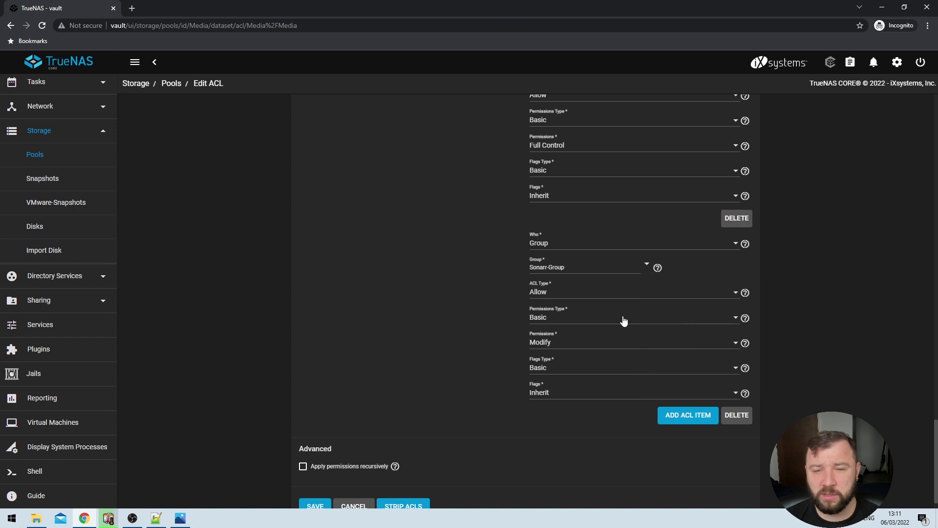
Set the permissions of the Sonarr-Group entry to Full Control.
click(576, 347)
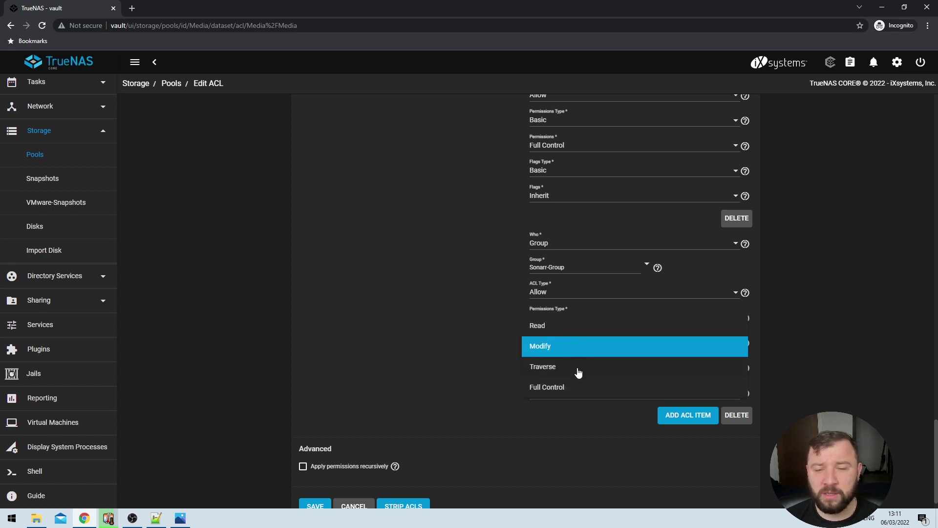
click(575, 389)
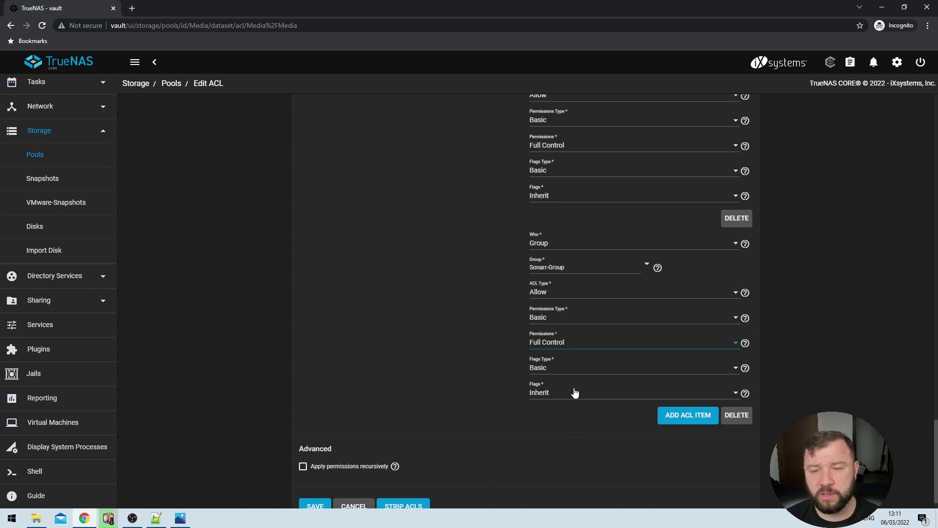
scroll(495, 384, down, 1)
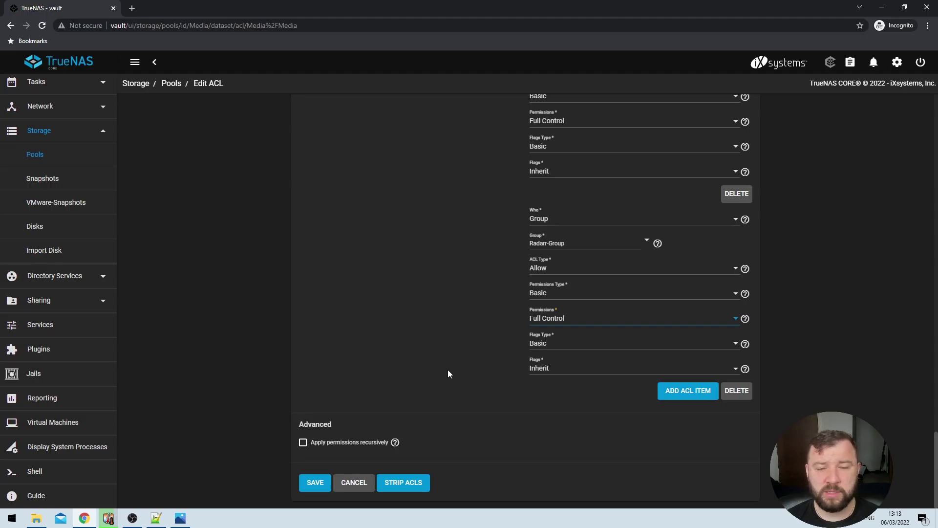
Enable recursive application of the Media dataset's permissions, accept the warning, and save the access control list.
click(338, 443)
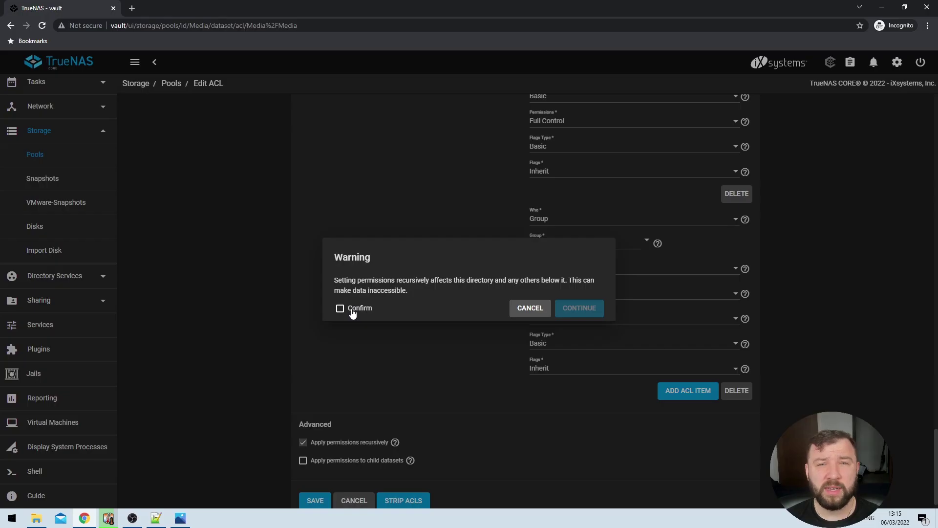
click(353, 311)
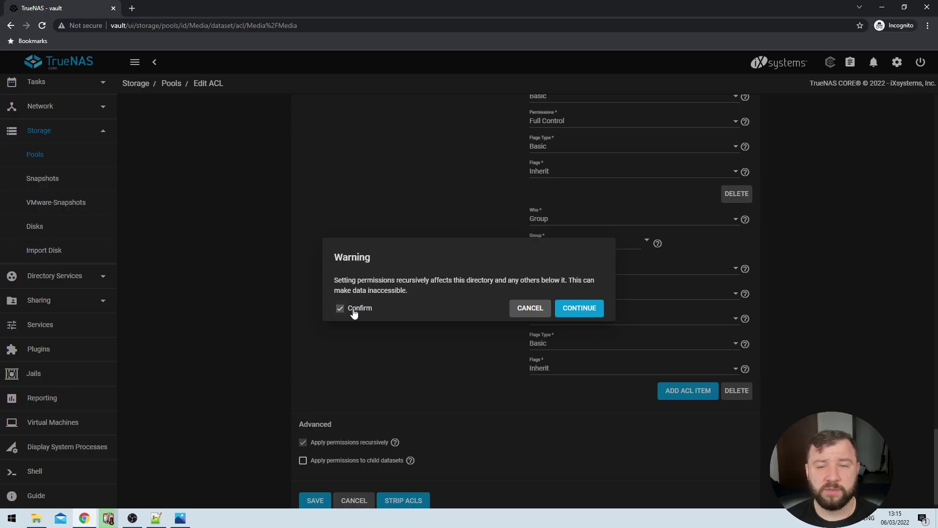
click(589, 313)
scroll(464, 327, down, 1)
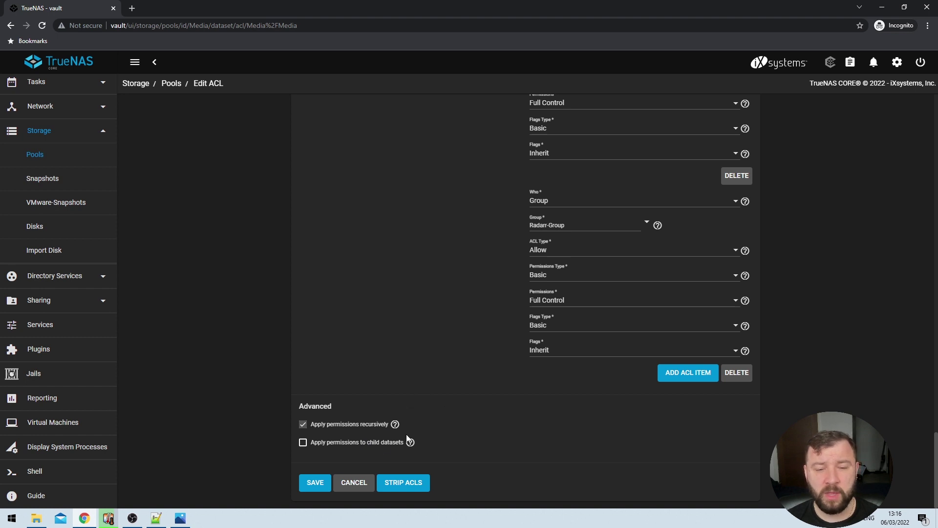
click(316, 483)
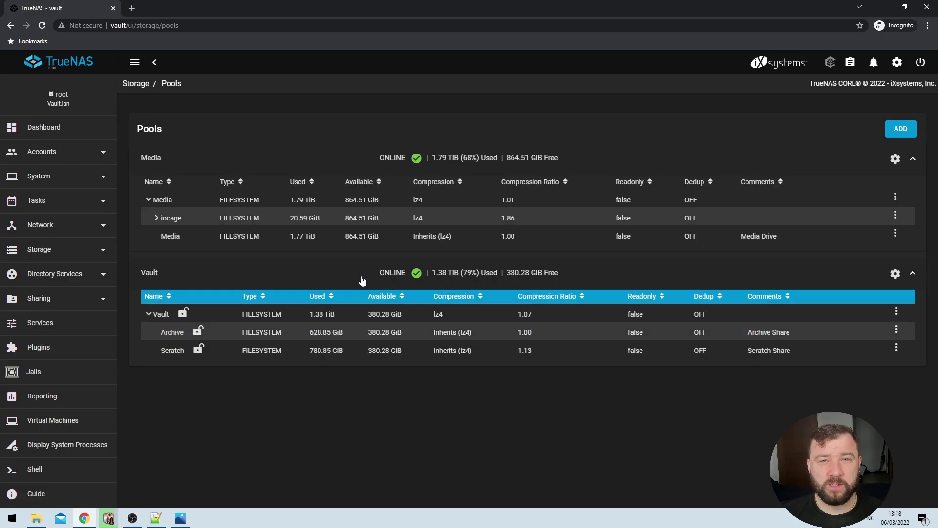
Open a shell in the MultiMedia-Test jail from the list of jails.
click(69, 384)
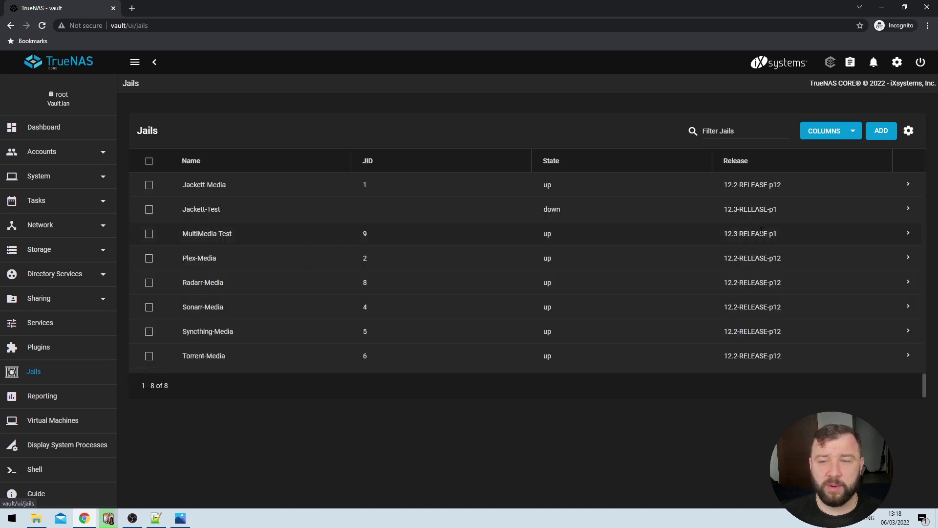
click(907, 234)
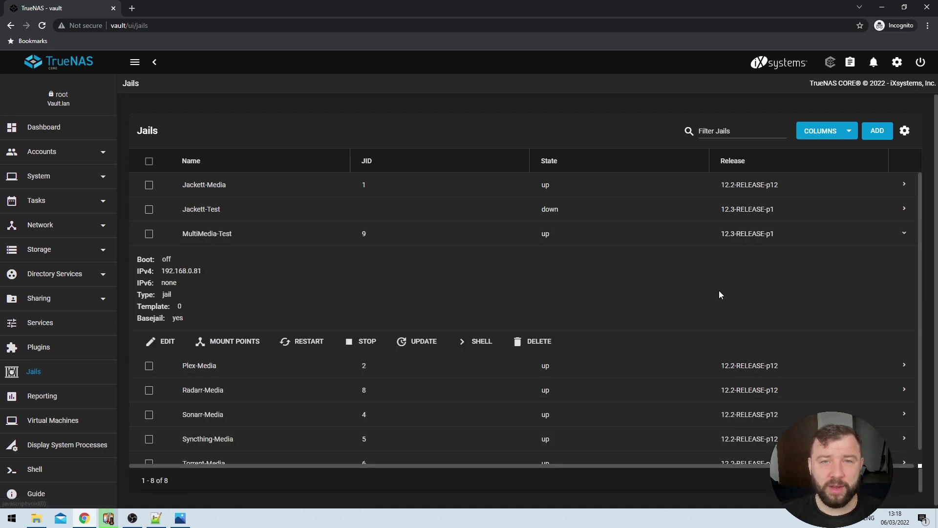
click(483, 342)
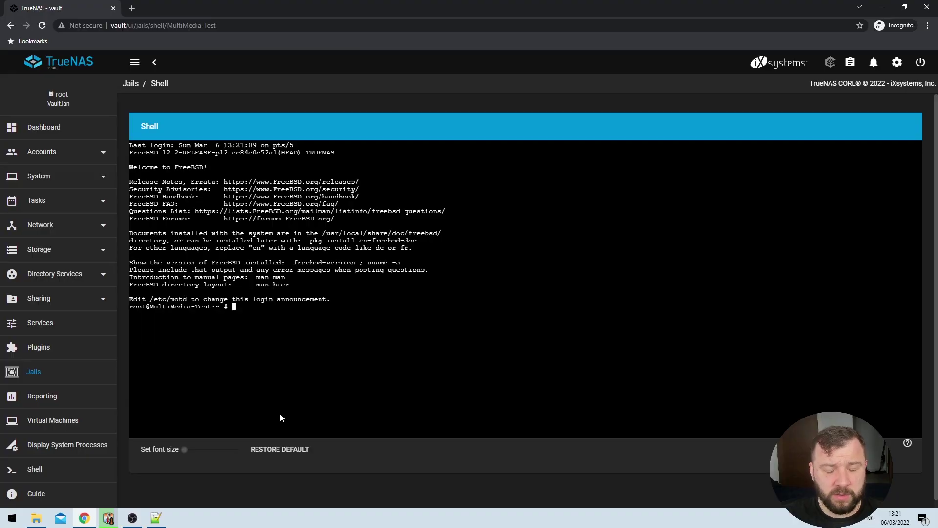
Install the pkg package management tool in the jail and run pkg install sonarr.
text(pkg)
key(Return)
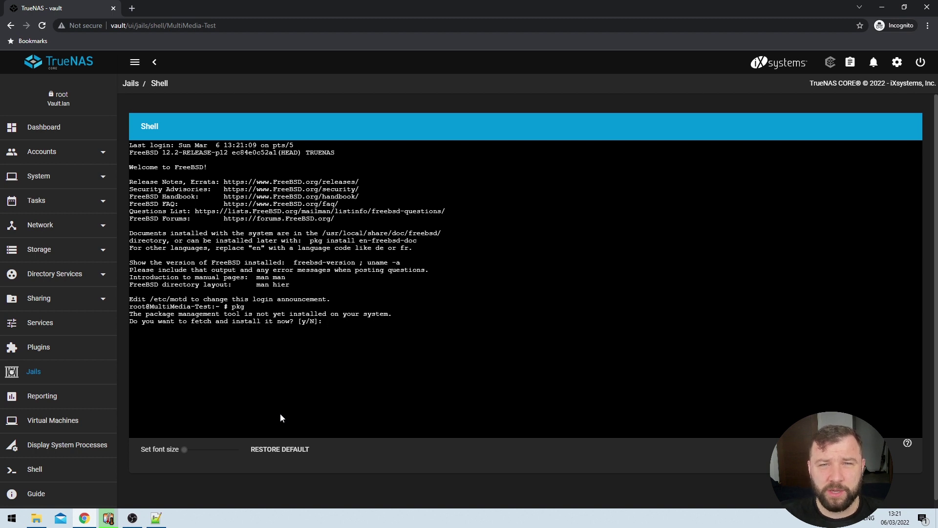
text(y)
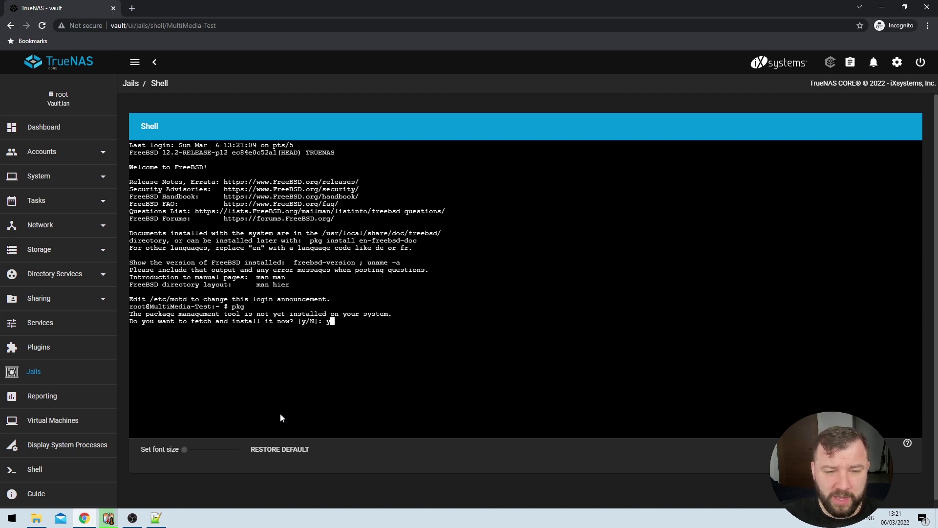
key(Return)
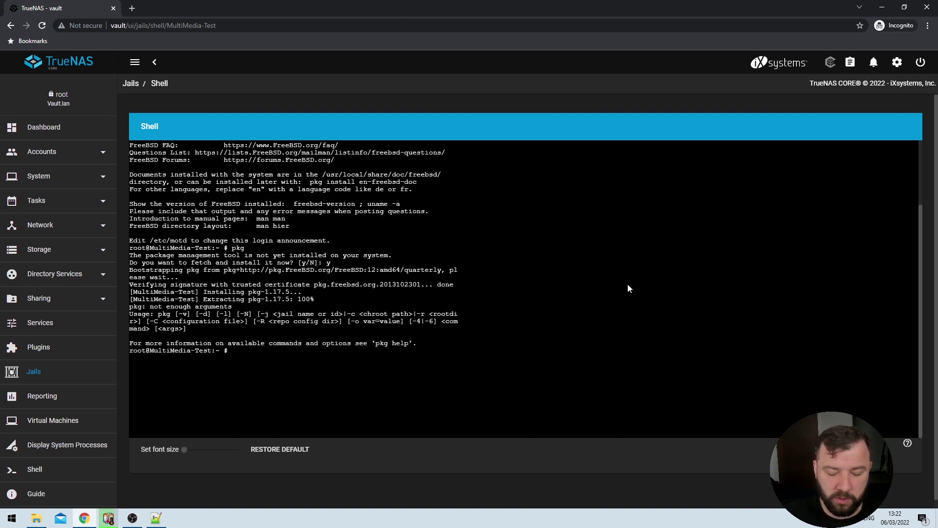
text(all sonarr)
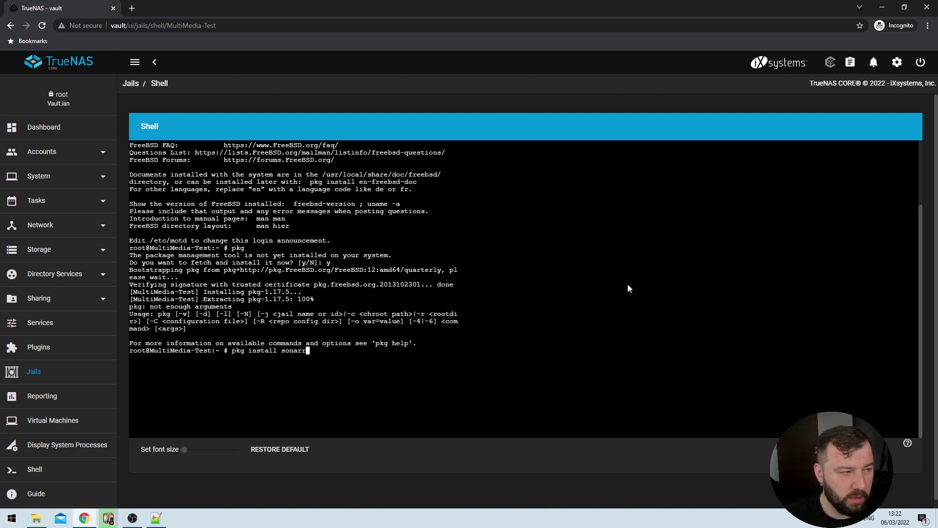
key(Return)
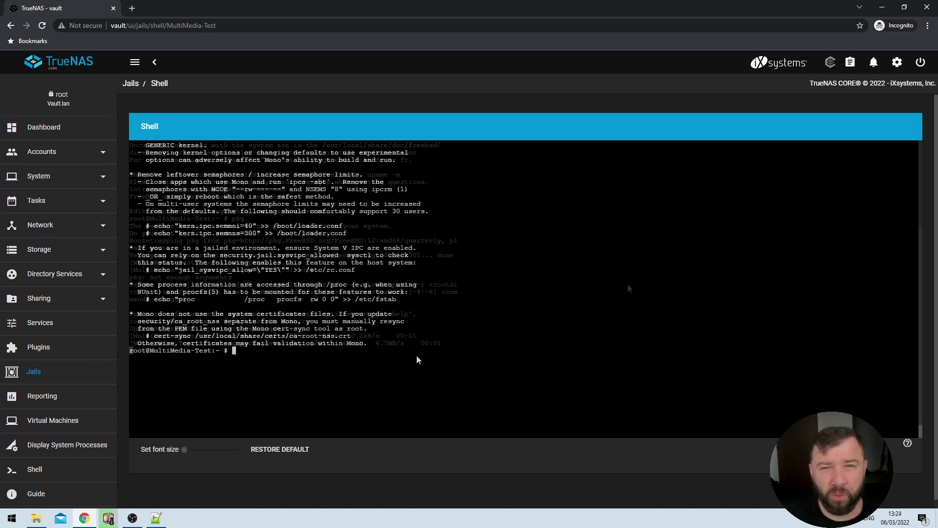
Install the radarr package with pkg and agree to proceed with the installation.
key(Up)
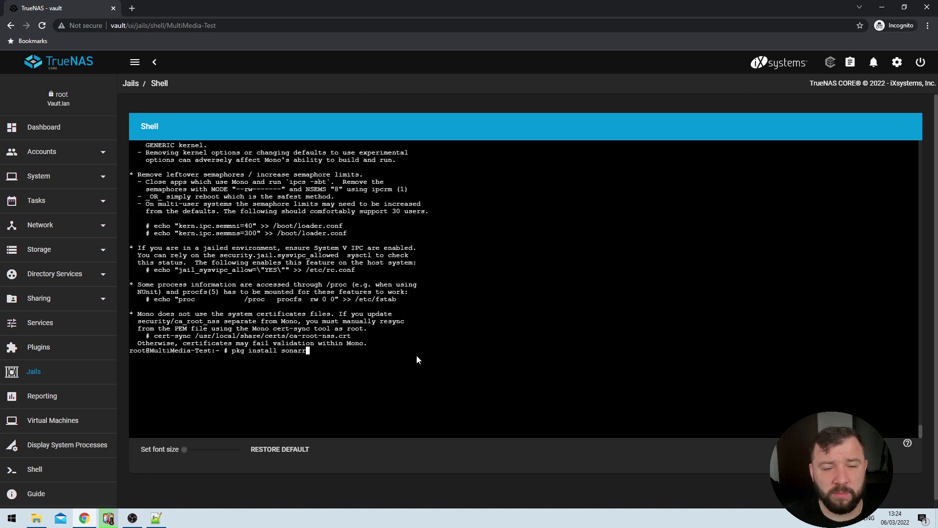
key(BackSpace)
key(BackSpace)
key(BackSpace)
key(BackSpace)
key(BackSpace)
key(BackSpace)
text(ra)
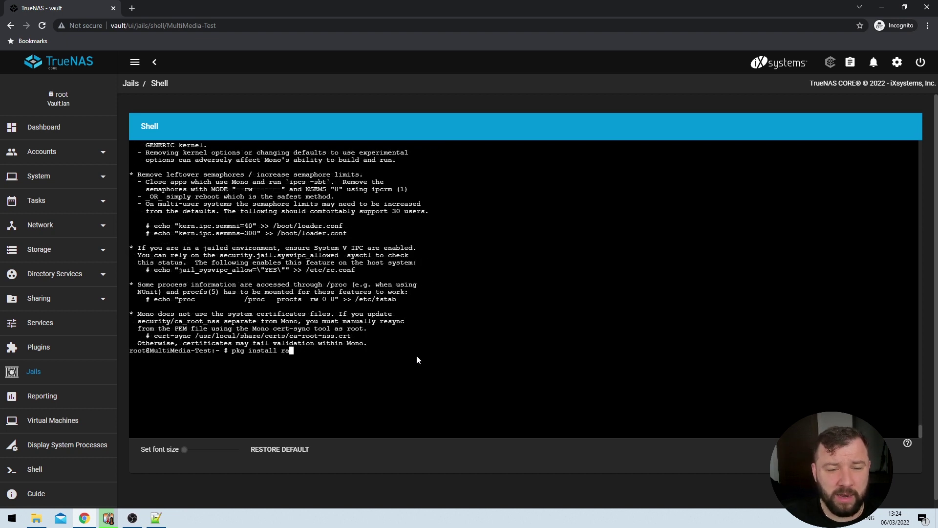
text(darr)
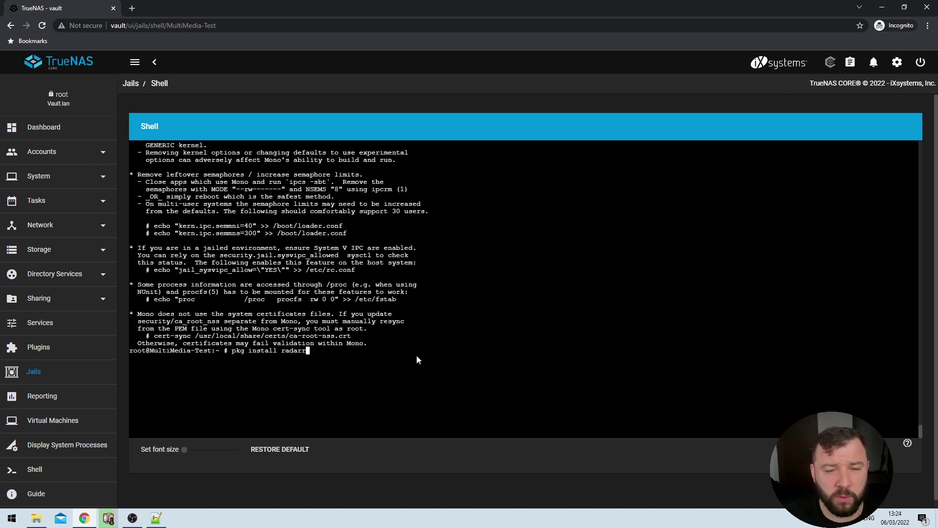
key(Return)
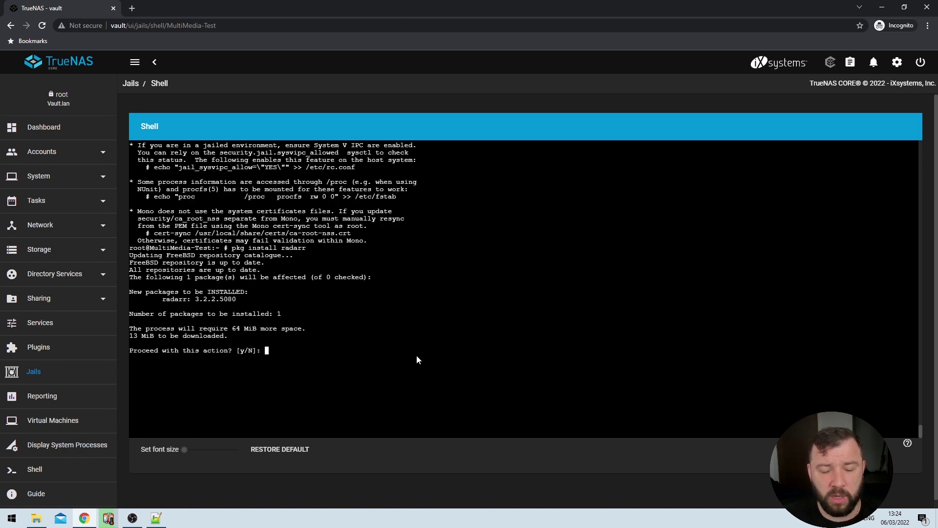
text(y)
key(Return)
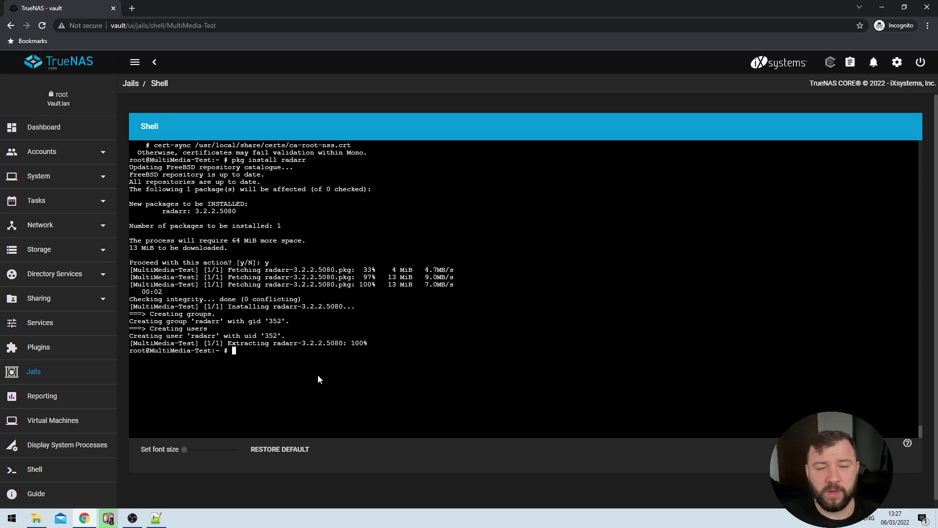
Use sysrc to set sonarr_enable and radarr_enable to YES in the jail.
text(sysrc "sonarr_enable=YES")
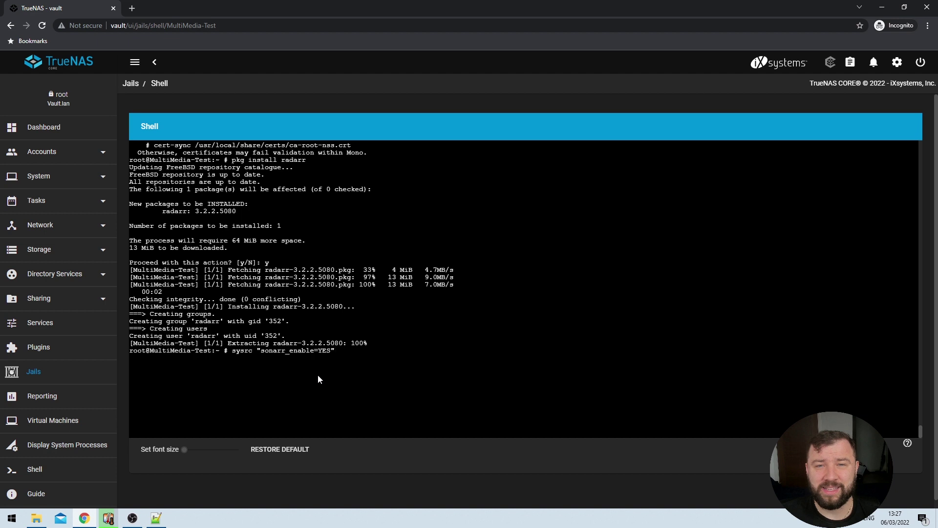
key(Return)
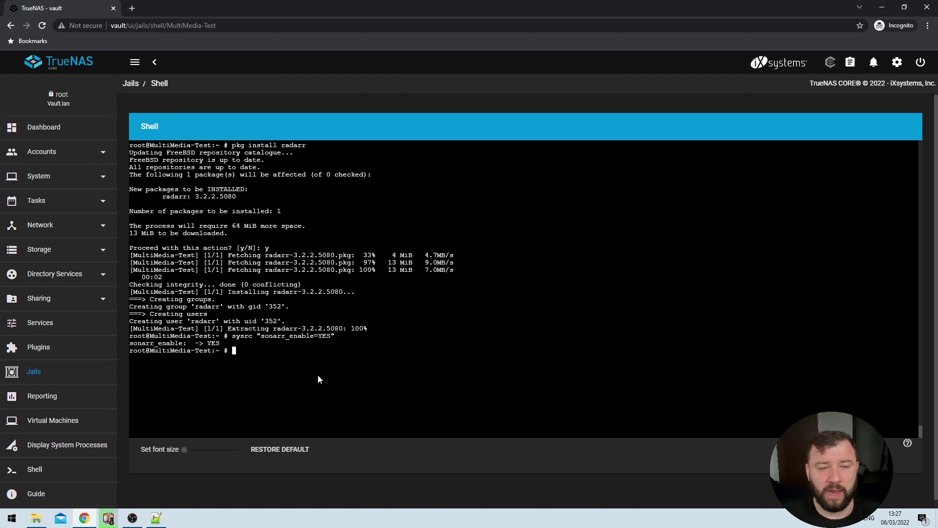
key(Up)
key(Left)
key(Left)
key(Left)
key(Left)
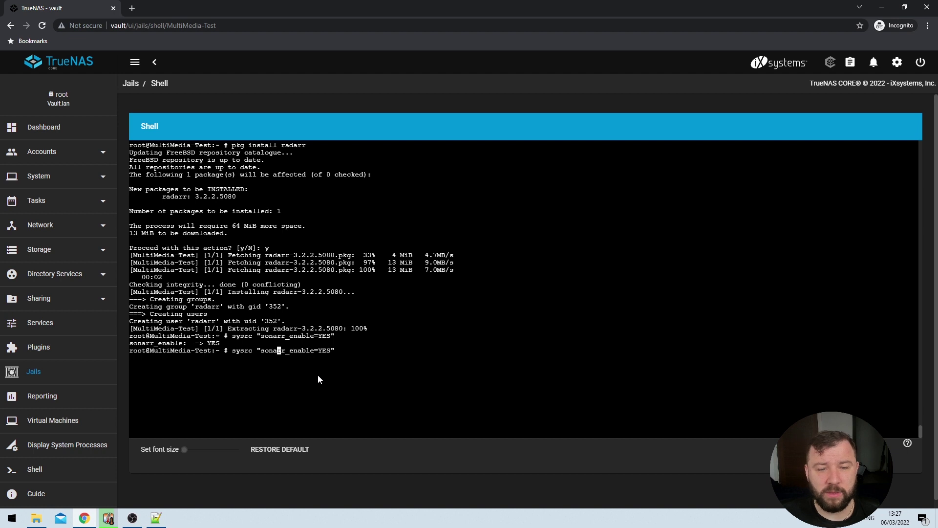
key(BackSpace)
key(BackSpace)
key(BackSpace)
text(rad)
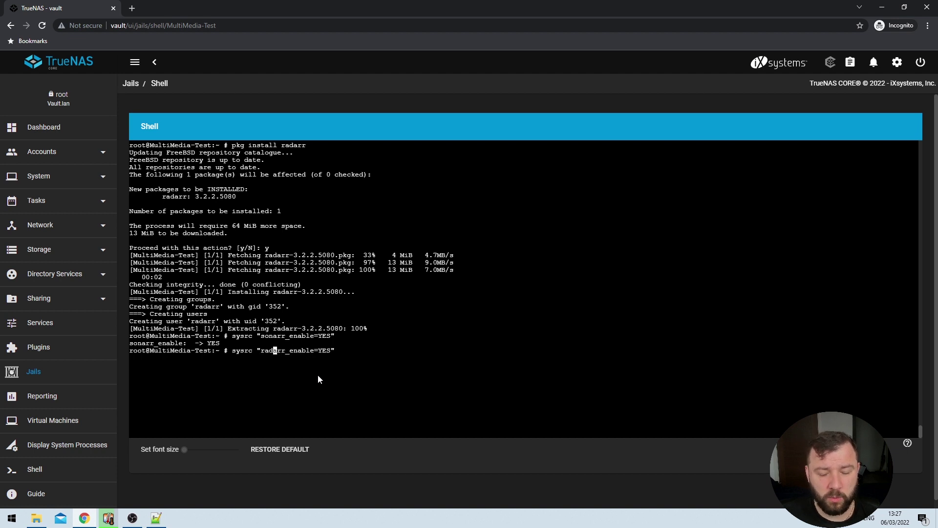
key(Return)
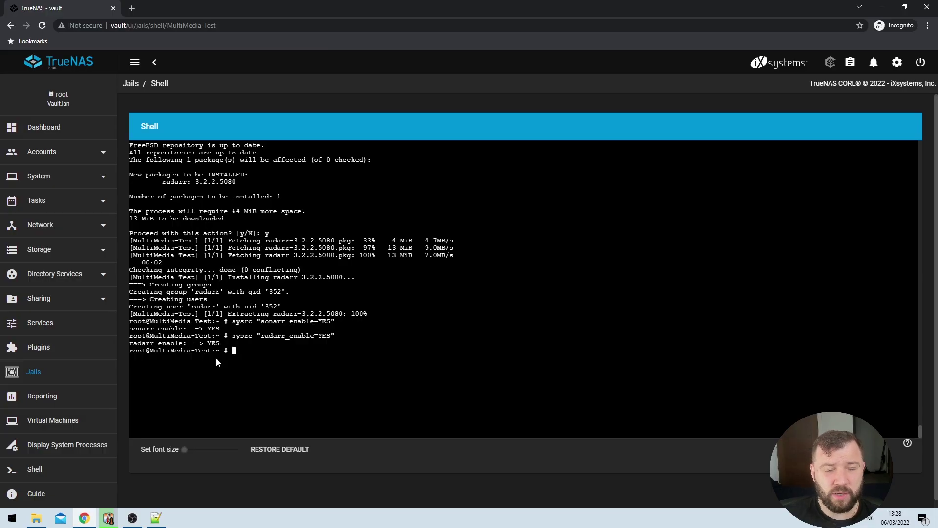
Recursively change the ownership of /usr/local/share/sonarr to sonarr:sonarr and of /usr/local/share/radarr to radarr:radarr.
text(chown -R sonarr:sonarr /usr/local/share/sonarr)
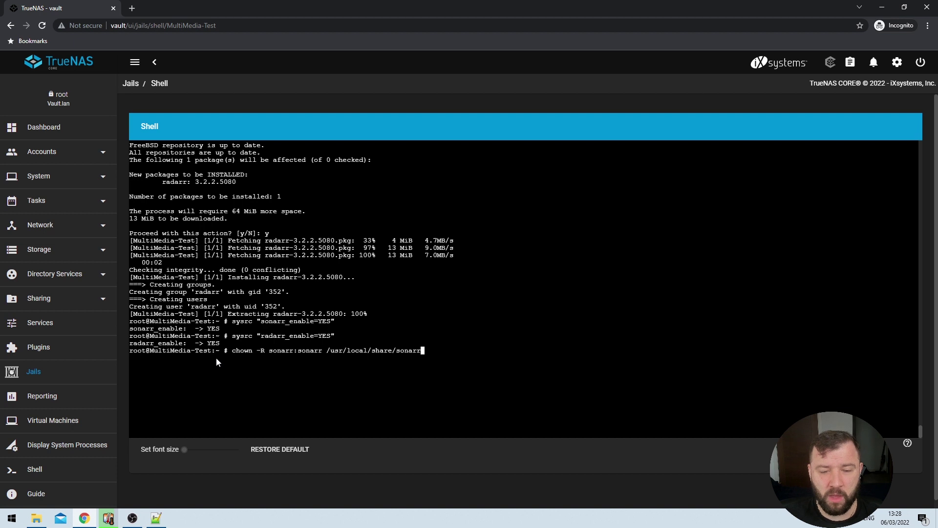
key(Return)
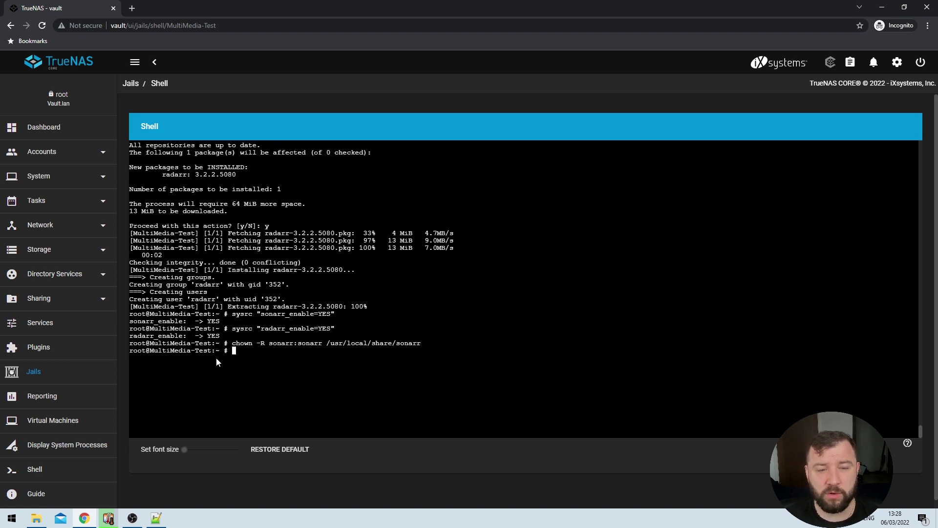
key(Up)
key(Left)
key(Left)
key(Left)
key(Left)
key(Left)
key(Left)
key(Left)
key(Left)
key(Left)
key(Left)
key(Left)
key(Left)
key(Left)
key(Left)
key(Left)
key(Left)
key(Left)
key(Left)
key(Left)
key(Left)
key(Left)
key(Left)
key(Left)
key(Left)
key(Left)
key(Left)
key(Left)
key(Left)
key(Left)
key(Left)
key(Left)
key(Left)
key(Left)
key(Left)
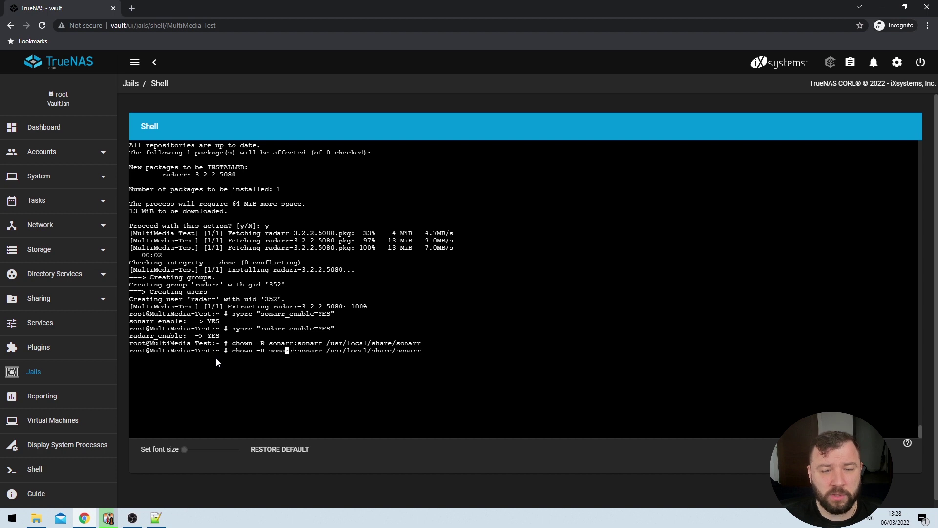
key(BackSpace)
key(BackSpace)
key(BackSpace)
text(rad)
key(Right)
key(Right)
key(Right)
key(Right)
key(Right)
key(Right)
key(Right)
key(BackSpace)
key(BackSpace)
key(BackSpace)
text(rad)
key(Right)
key(Right)
key(Right)
key(Right)
key(Right)
key(Right)
key(Right)
key(Right)
key(Right)
key(Right)
key(Right)
key(Right)
key(Right)
key(Right)
key(Right)
key(Right)
key(Right)
key(Right)
key(Right)
key(Right)
key(Right)
key(BackSpace)
key(BackSpace)
key(BackSpace)
text(rad)
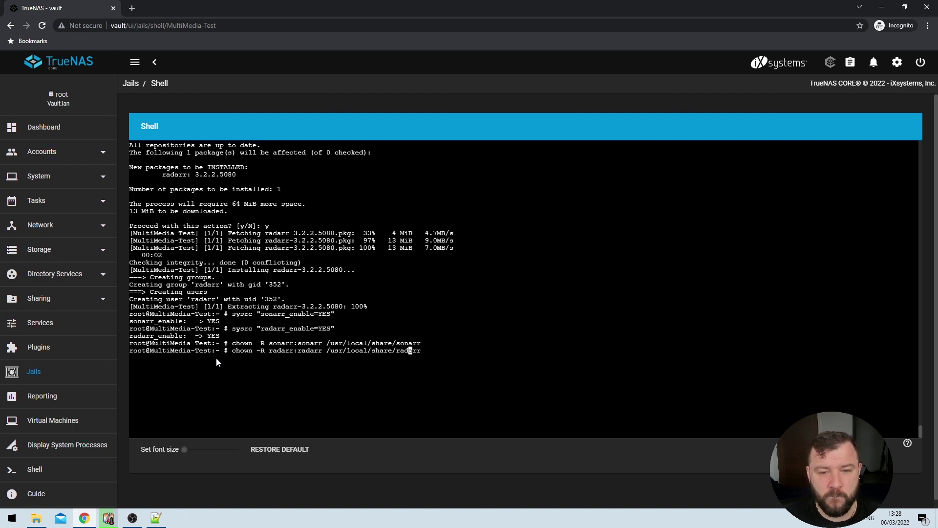
key(Return)
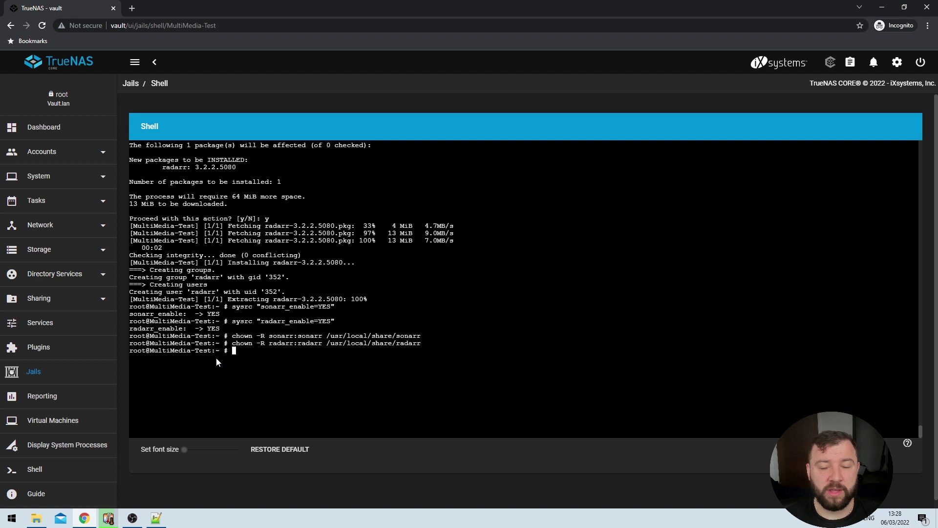
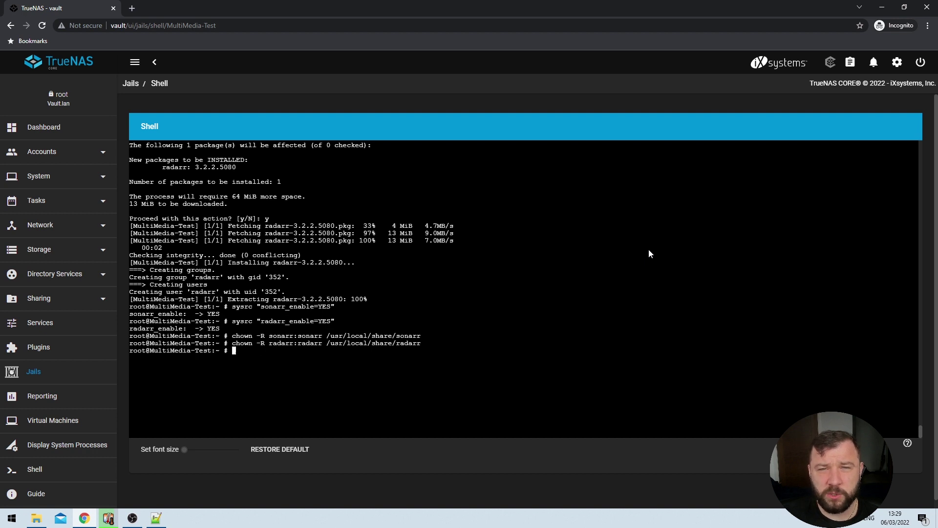
Start the sonarr service and the radarr service in the jail.
text(service sonarr start)
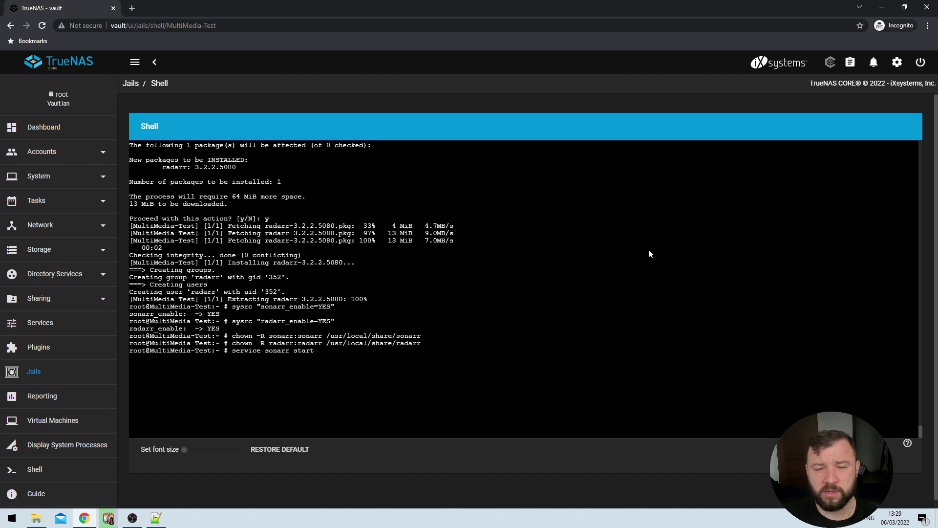
key(Return)
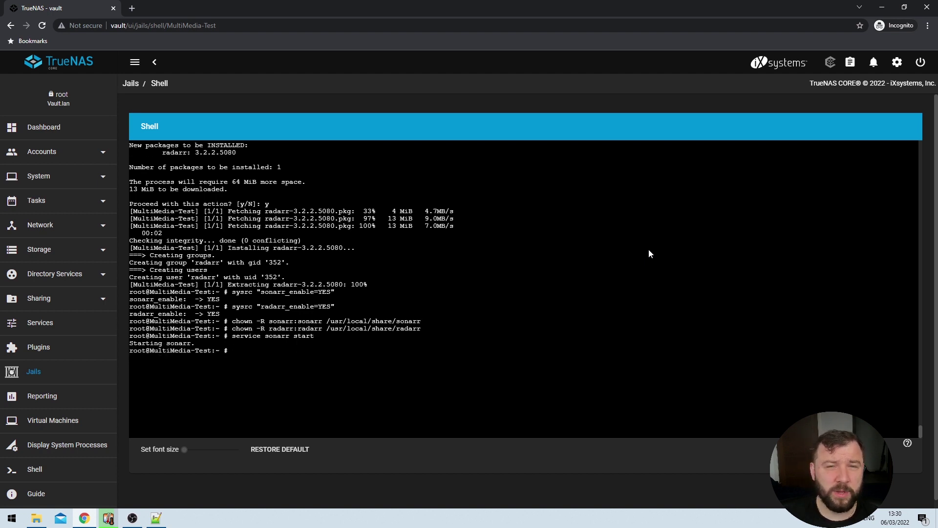
key(Up)
key(Left)
key(Left)
key(Left)
key(Left)
key(Left)
key(Left)
key(Left)
key(Left)
key(Left)
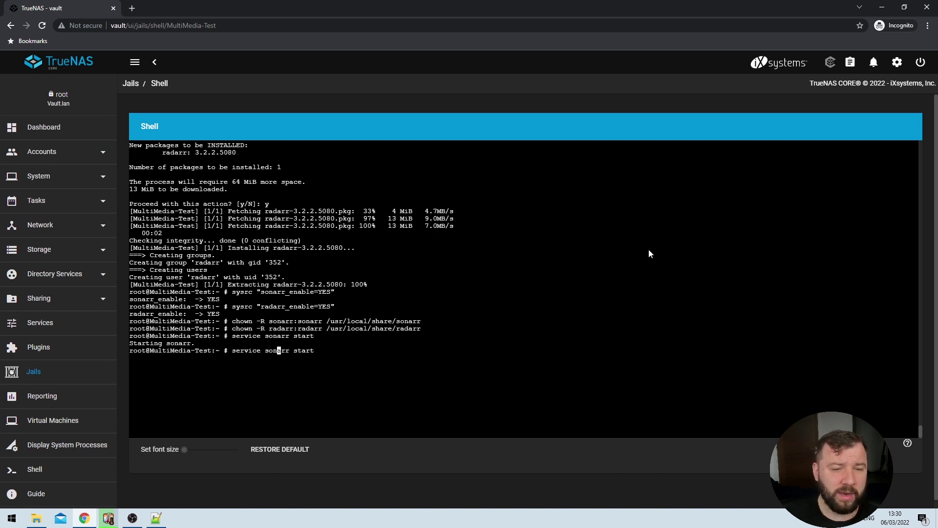
key(BackSpace)
key(BackSpace)
key(BackSpace)
text(rad)
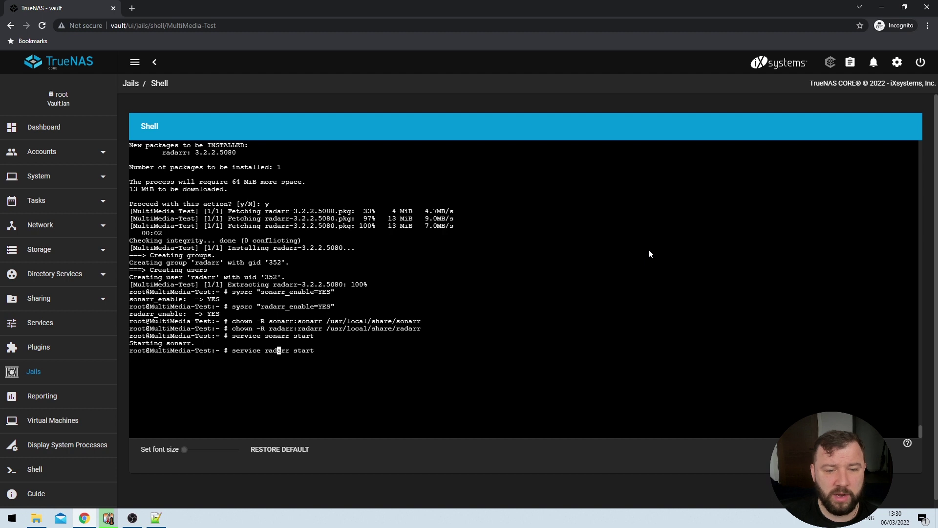
key(Return)
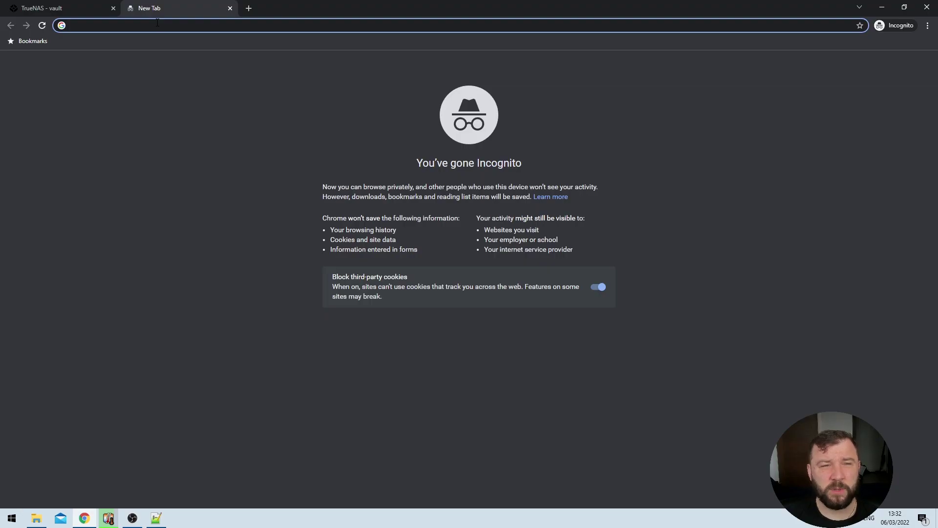
Open the Sonarr web interface at 192.168.0.81:8989 and the Radarr web interface at 192.168.0.81:7878 in separate browser tabs.
text(192.168.0.81:8989)
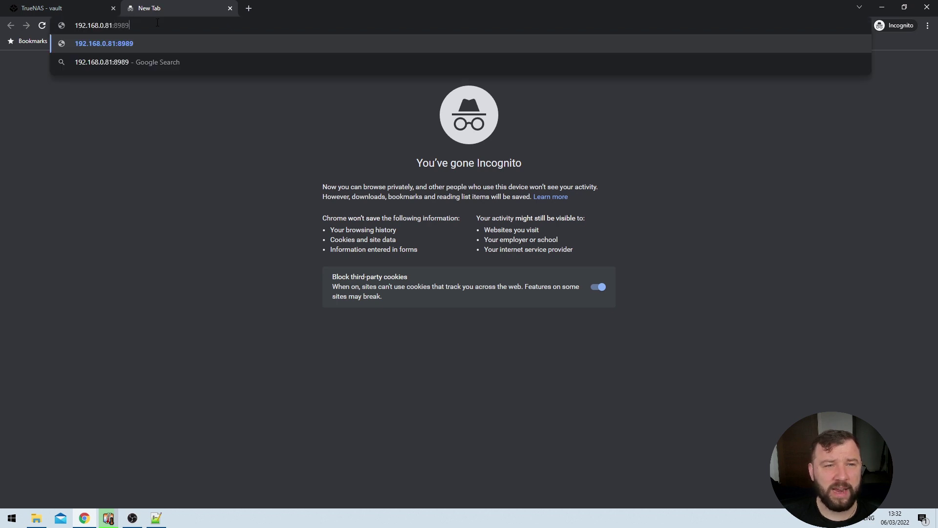
key(Return)
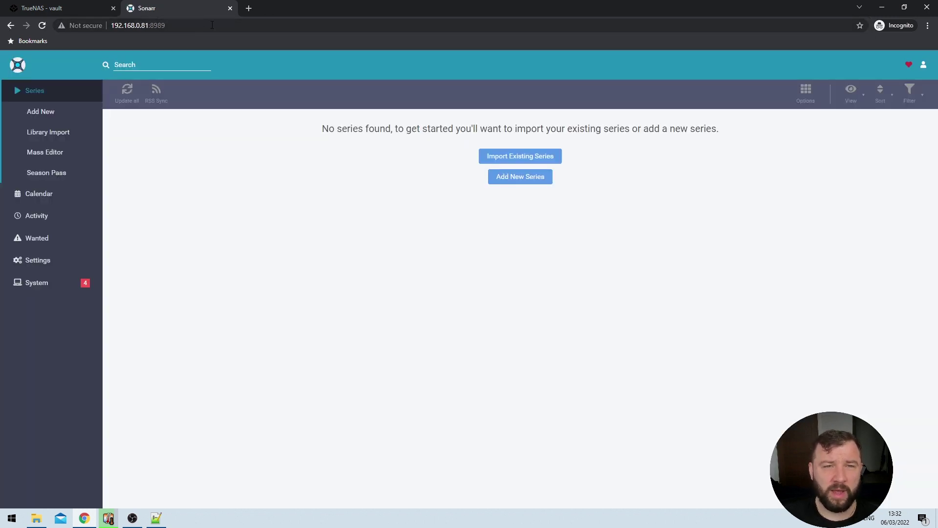
click(248, 9)
text(192.168.0.81:8989)
drag(113, 26, 135, 27)
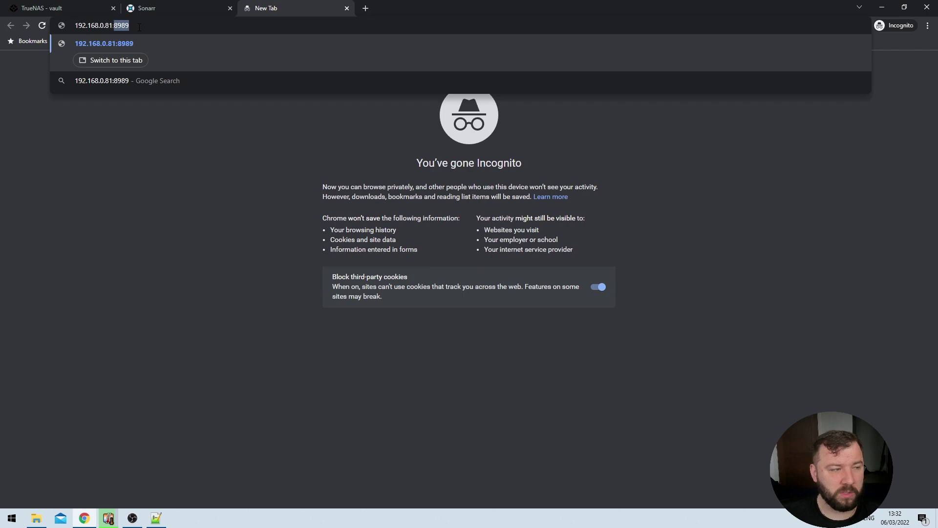
text(7878)
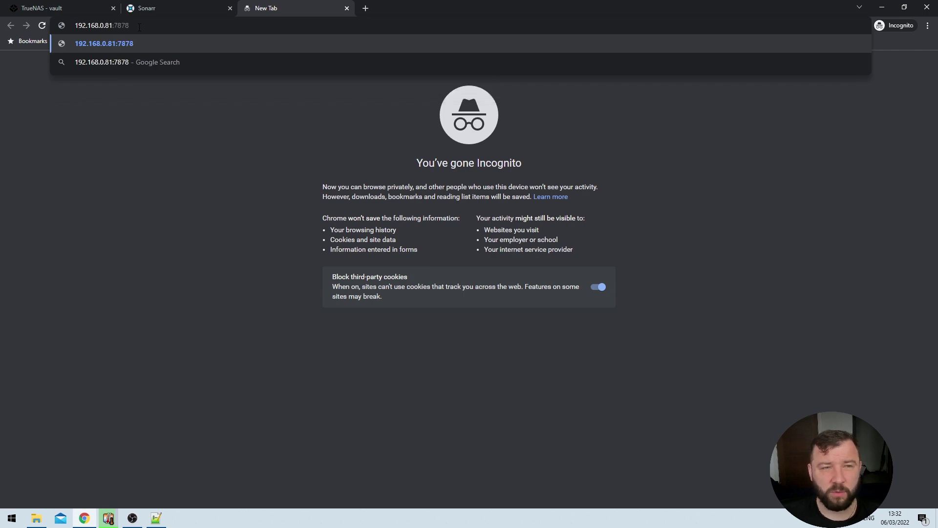
key(Return)
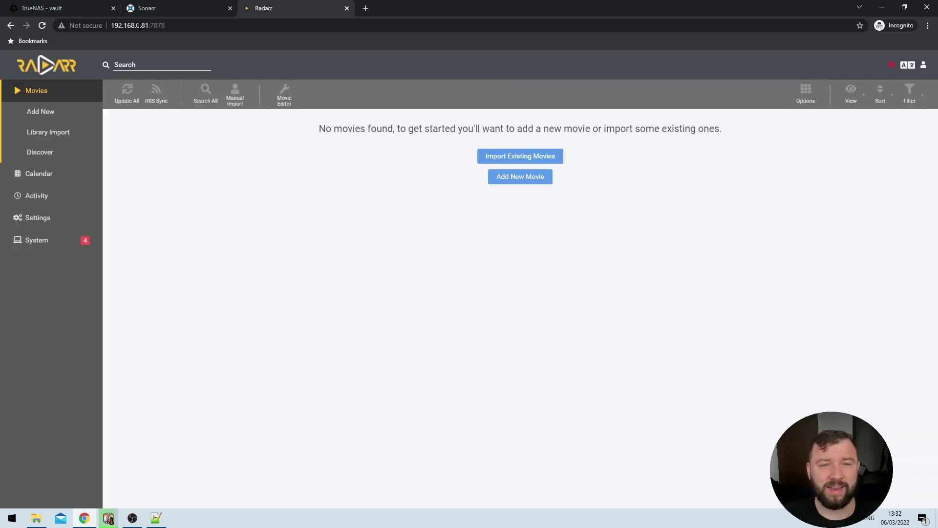